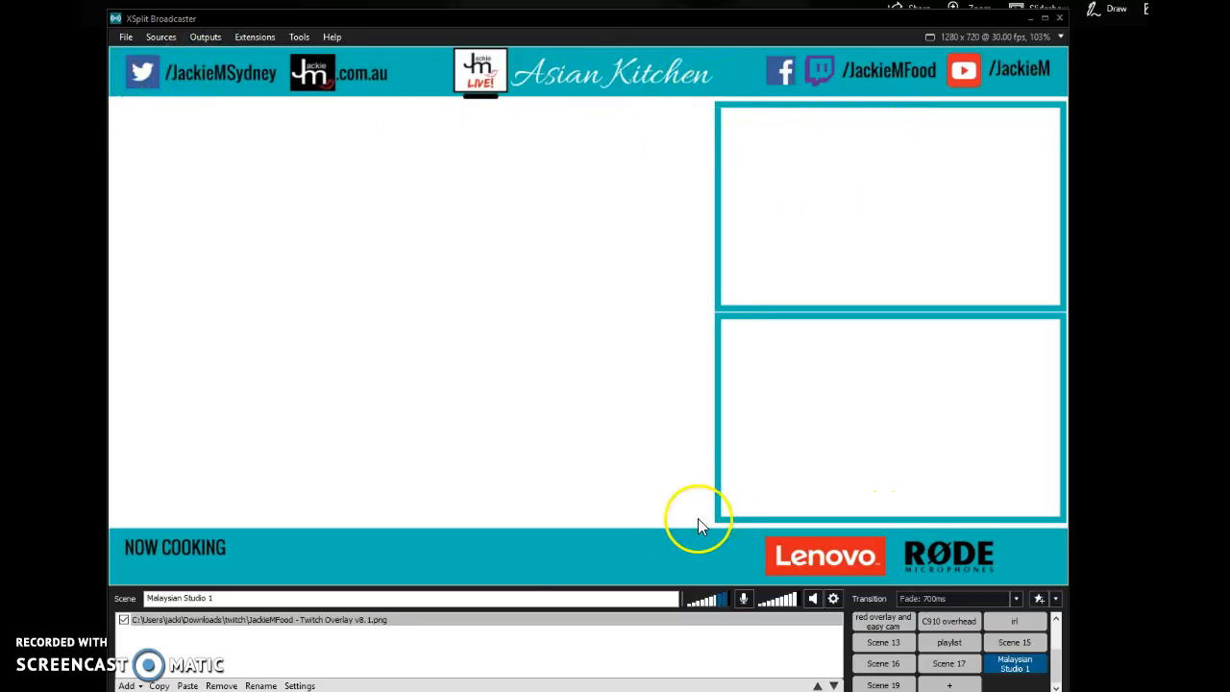
# - Add the Logitech HD Pro Webcam C920 as a video device source in the Malaysian Studio 1 scene
pyautogui.click(327, 620)
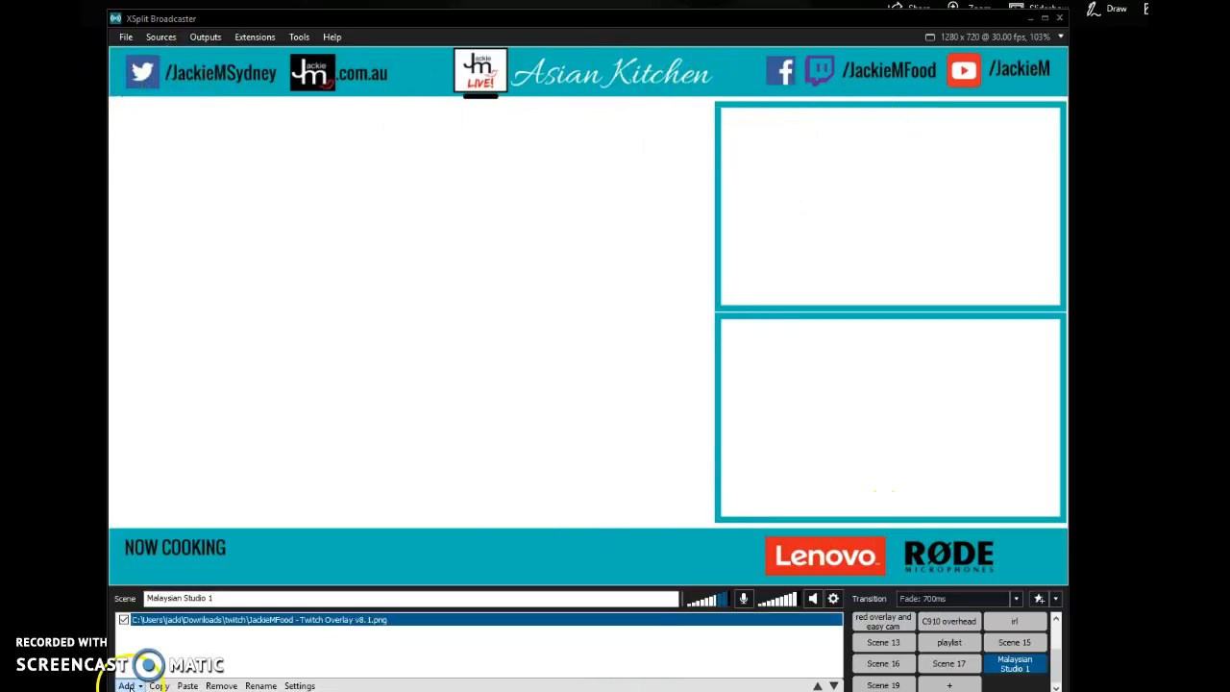
pyautogui.click(128, 685)
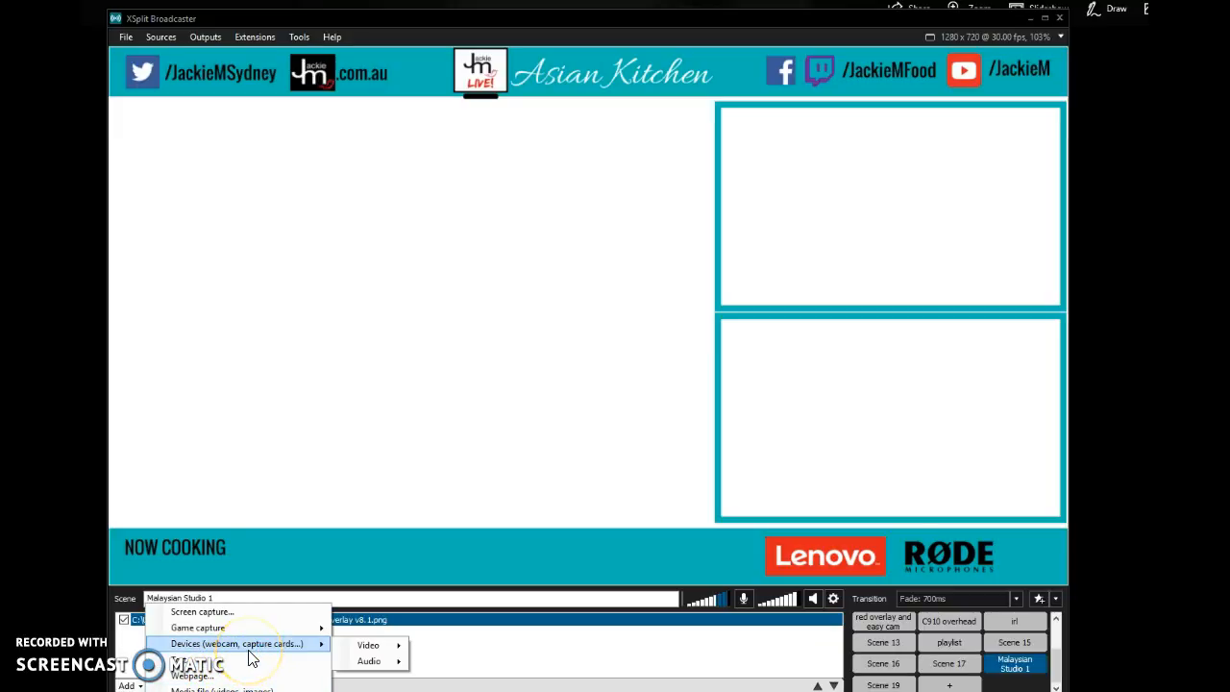
pyautogui.click(371, 645)
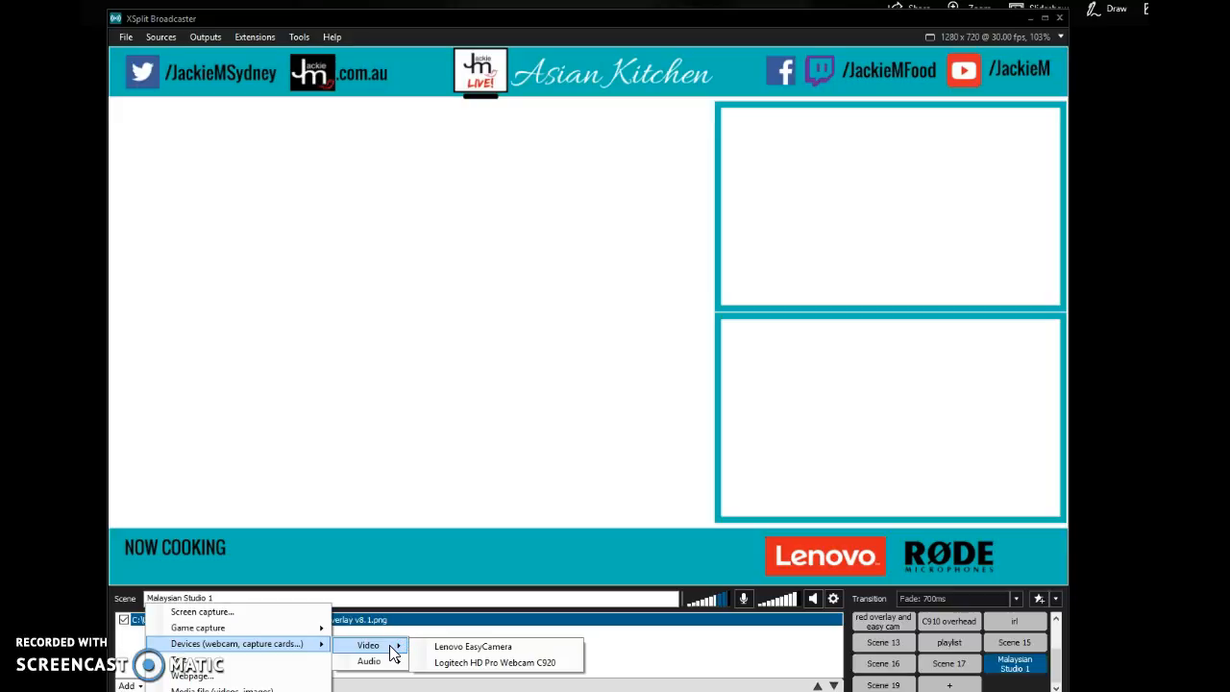
pyautogui.click(431, 663)
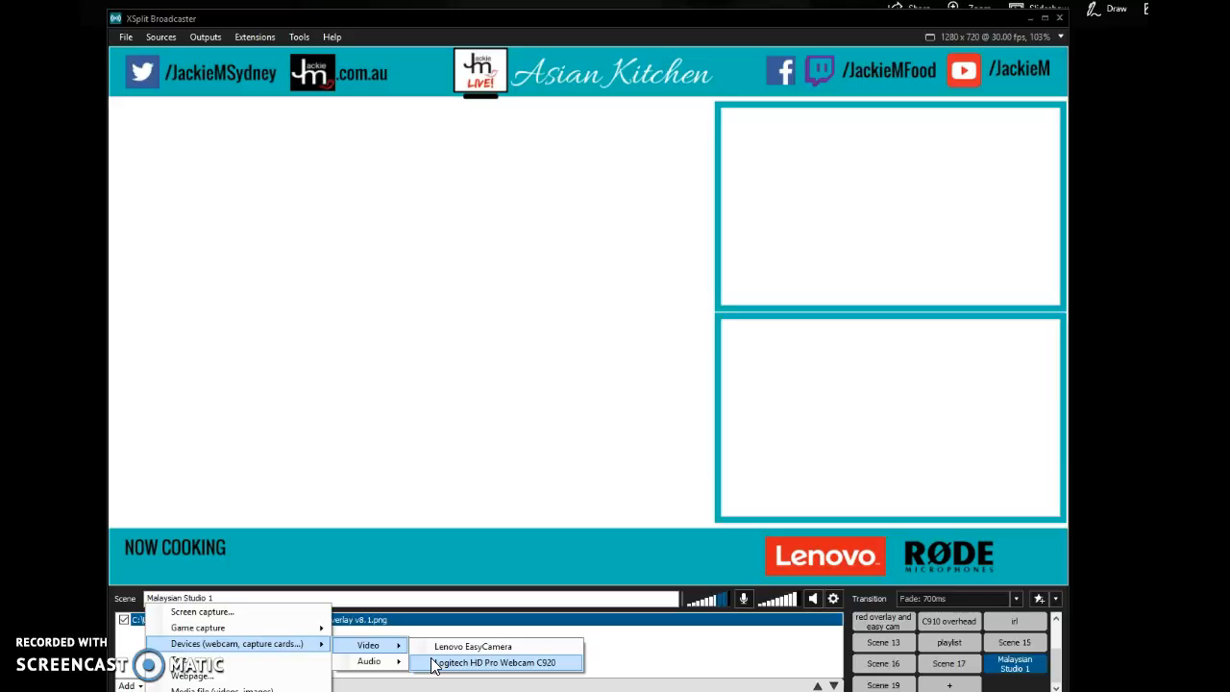
pyautogui.click(437, 663)
pyautogui.click(456, 412)
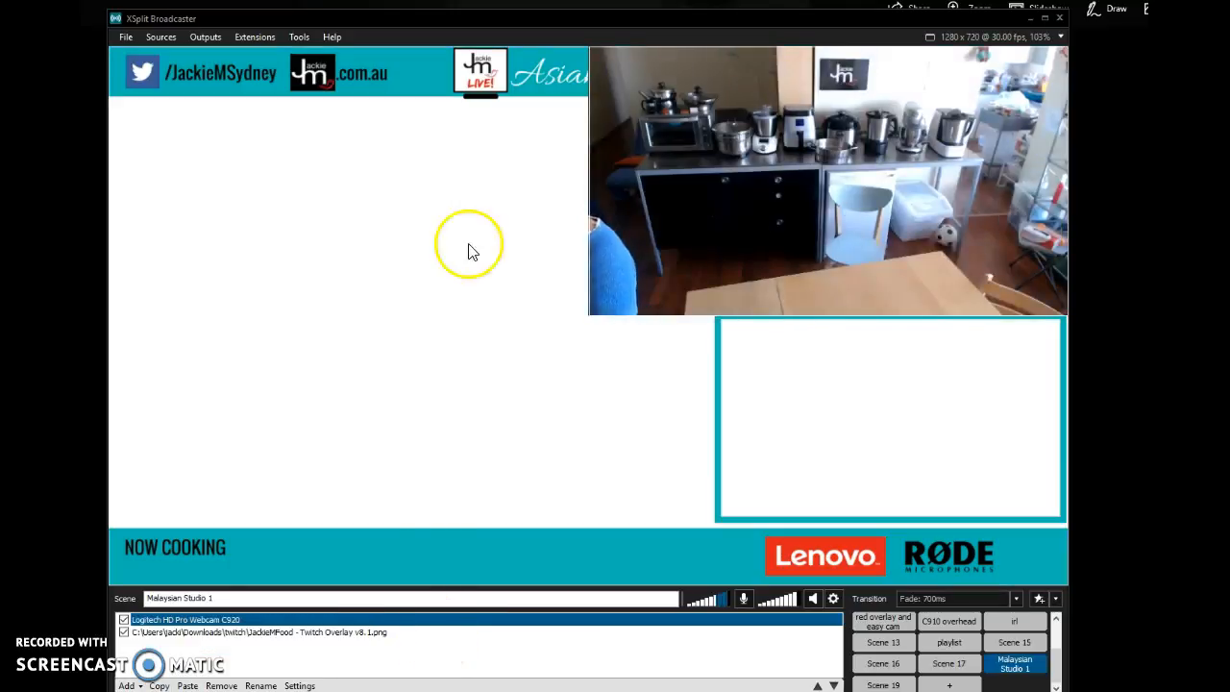
# - Reposition and enlarge the webcam feed until it fills the whole scene canvas
pyautogui.moveTo(920, 210); pyautogui.dragTo(509, 314)
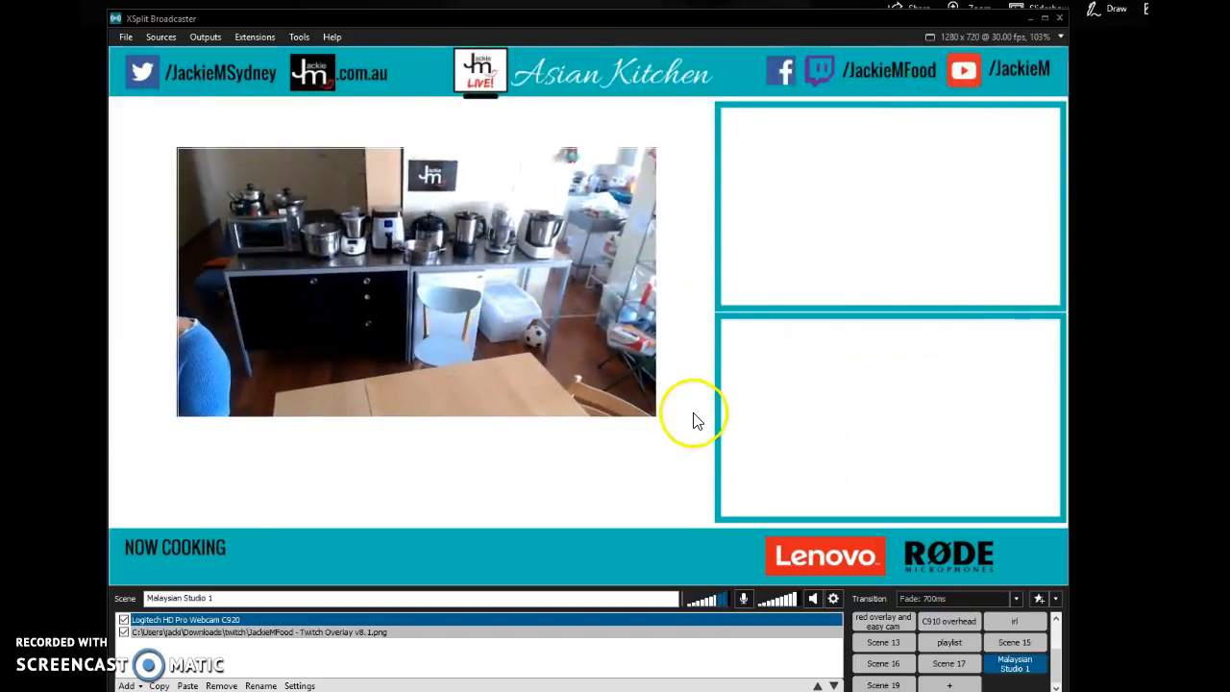
pyautogui.moveTo(658, 417); pyautogui.dragTo(830, 512)
pyautogui.moveTo(459, 348); pyautogui.dragTo(431, 331)
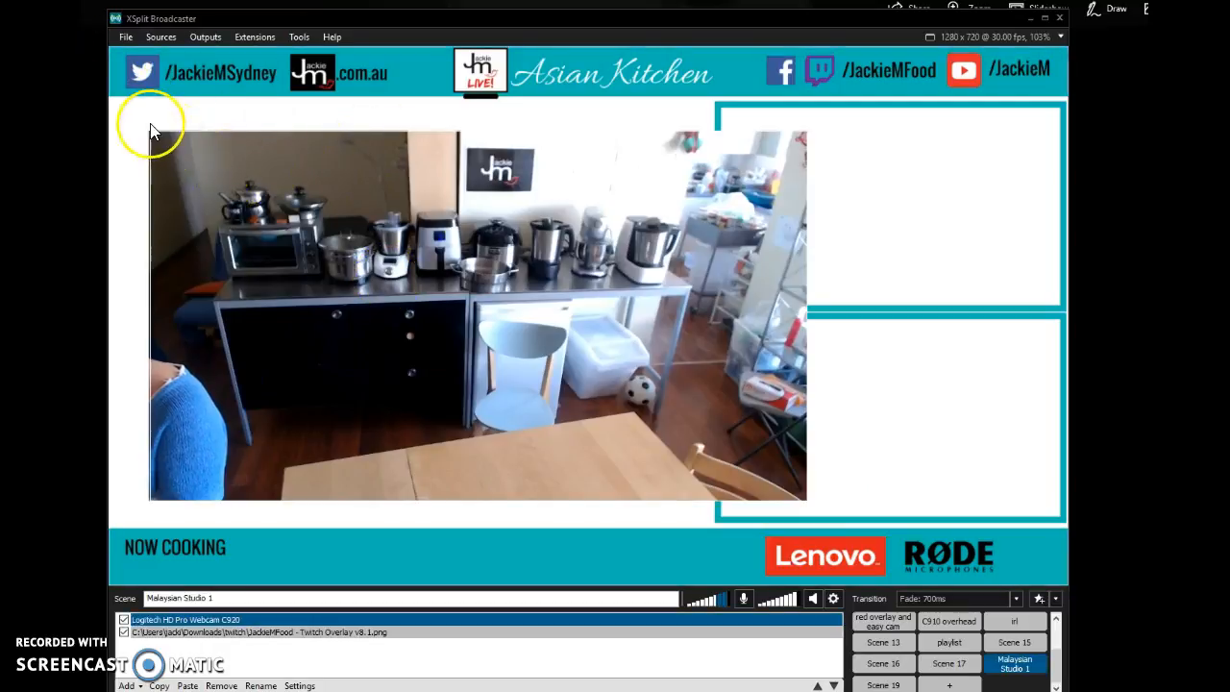
pyautogui.moveTo(149, 129); pyautogui.dragTo(135, 79)
pyautogui.moveTo(386, 193); pyautogui.dragTo(386, 134)
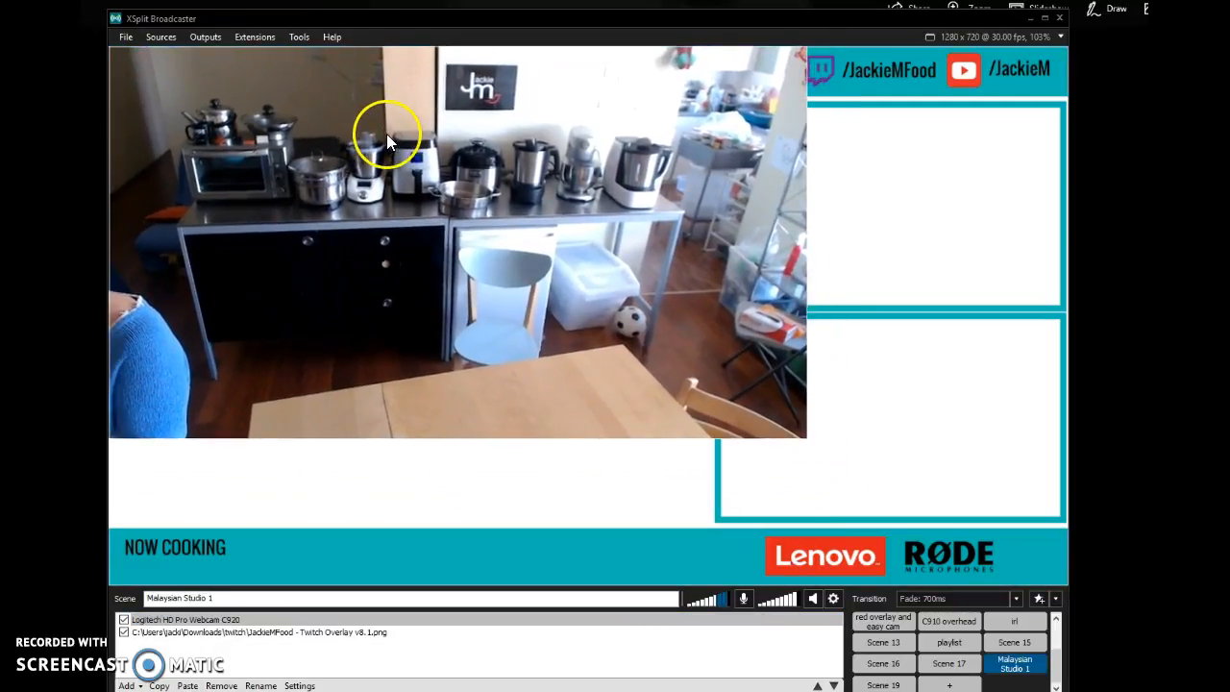
pyautogui.moveTo(802, 435); pyautogui.dragTo(974, 574)
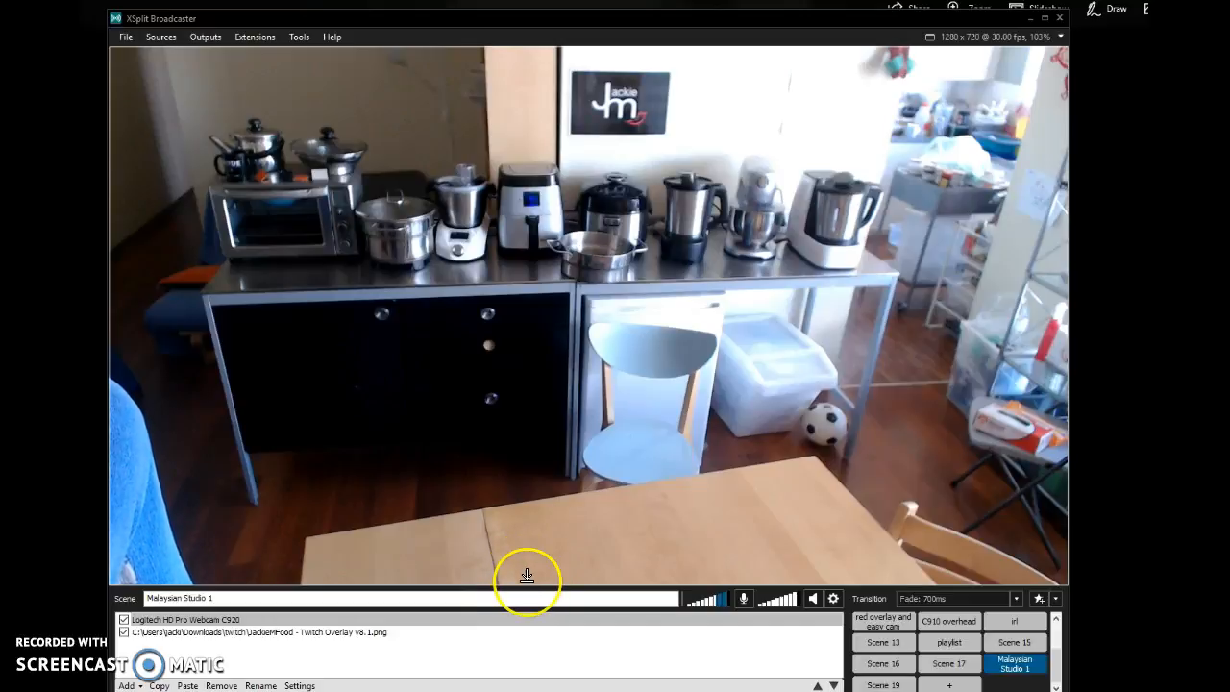
# - Crop the webcam feed's bottom, top and right edges to fit the overlay's large blank area between the banners and beside the two frames
pyautogui.moveTo(527, 571); pyautogui.dragTo(536, 520)
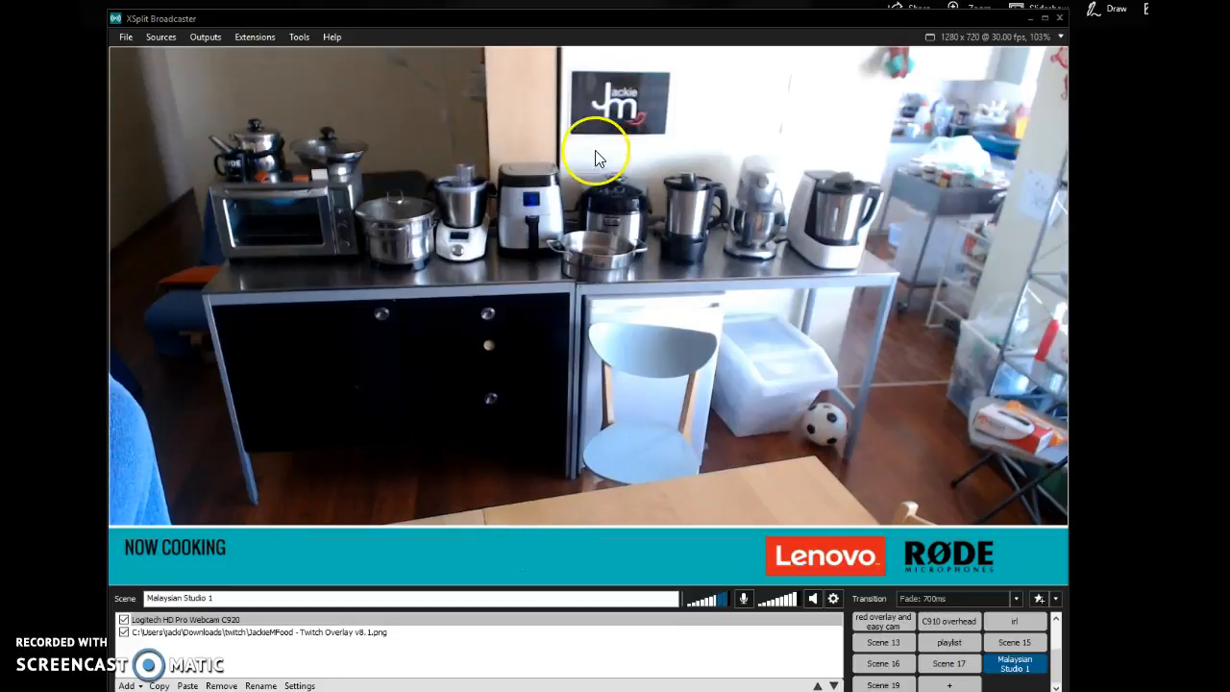
pyautogui.moveTo(560, 58); pyautogui.dragTo(558, 108)
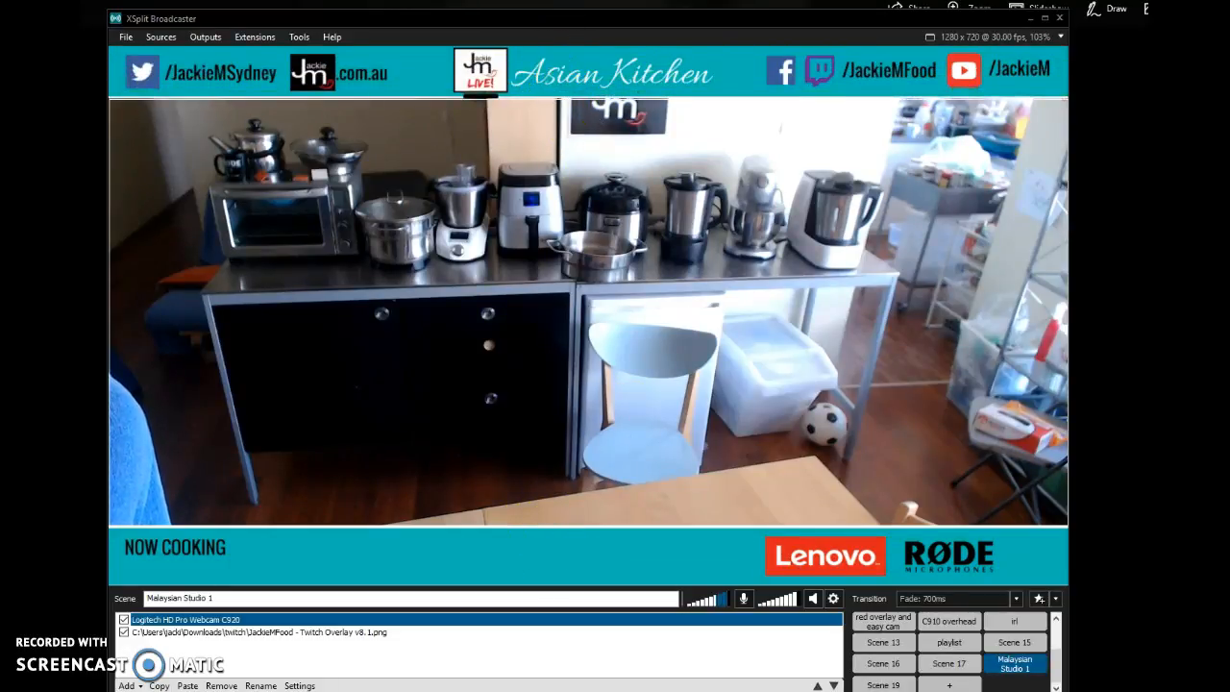
pyautogui.moveTo(1060, 258); pyautogui.dragTo(705, 278)
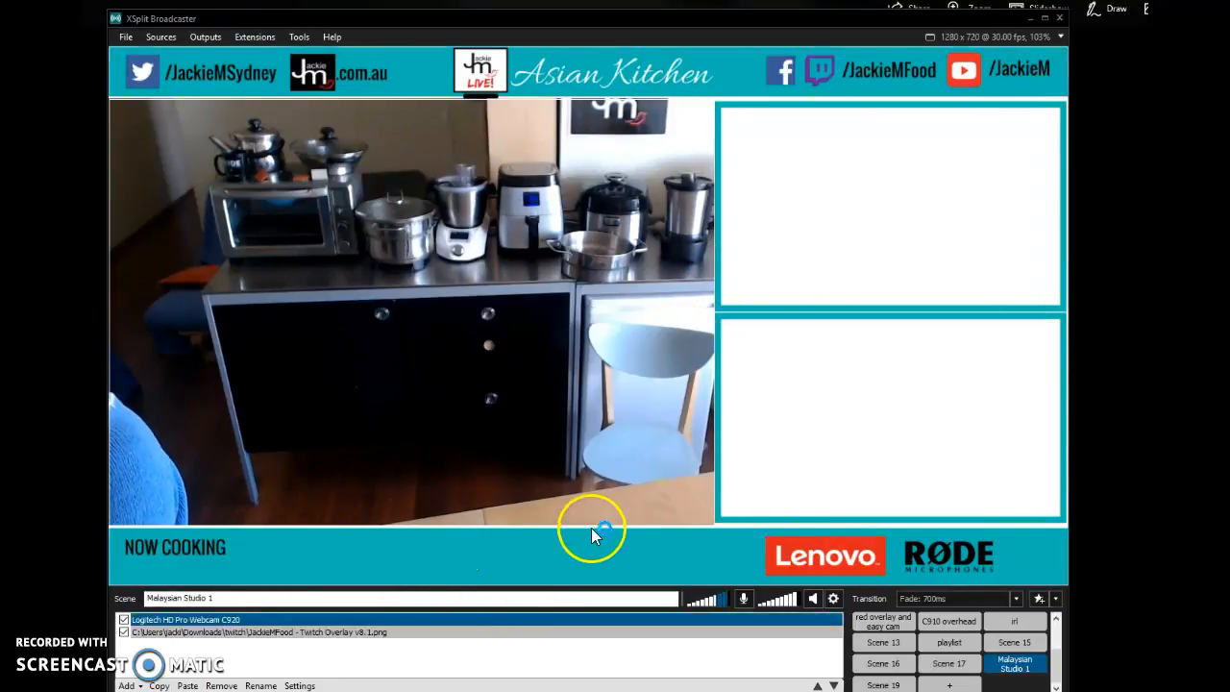
pyautogui.click(728, 419)
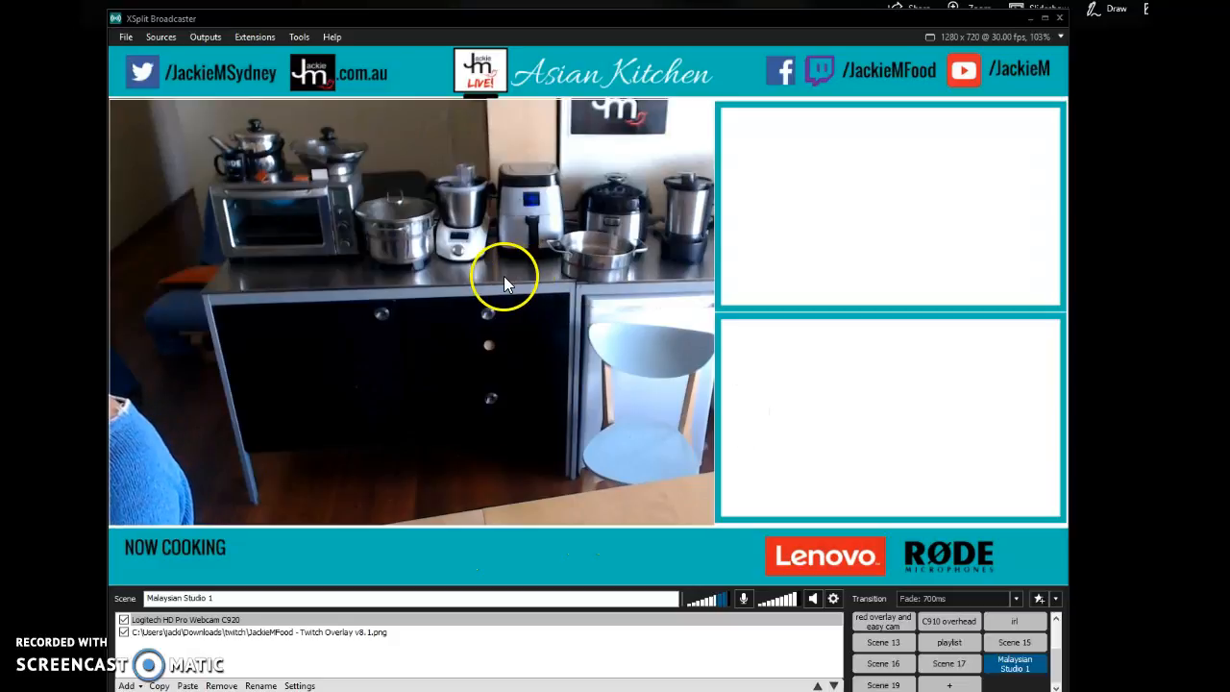
pyautogui.click(711, 120)
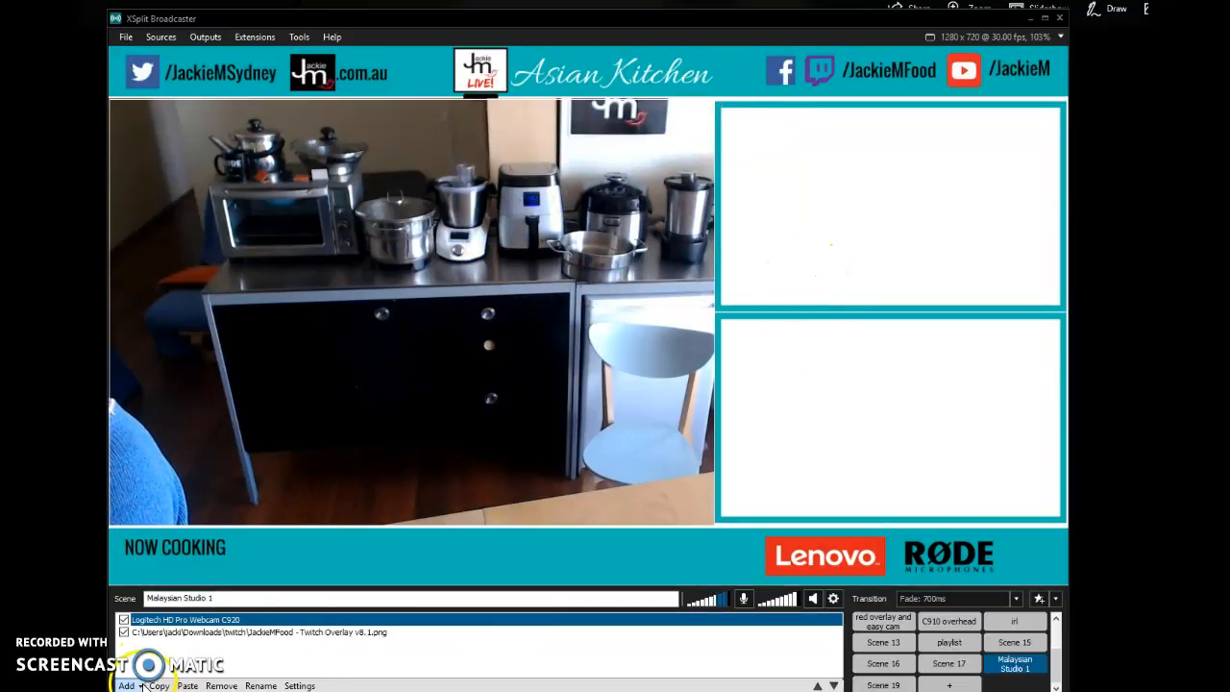
# - Add the cheecheongfun image from the Downloads folder to the scene as a media file source
pyautogui.click(128, 685)
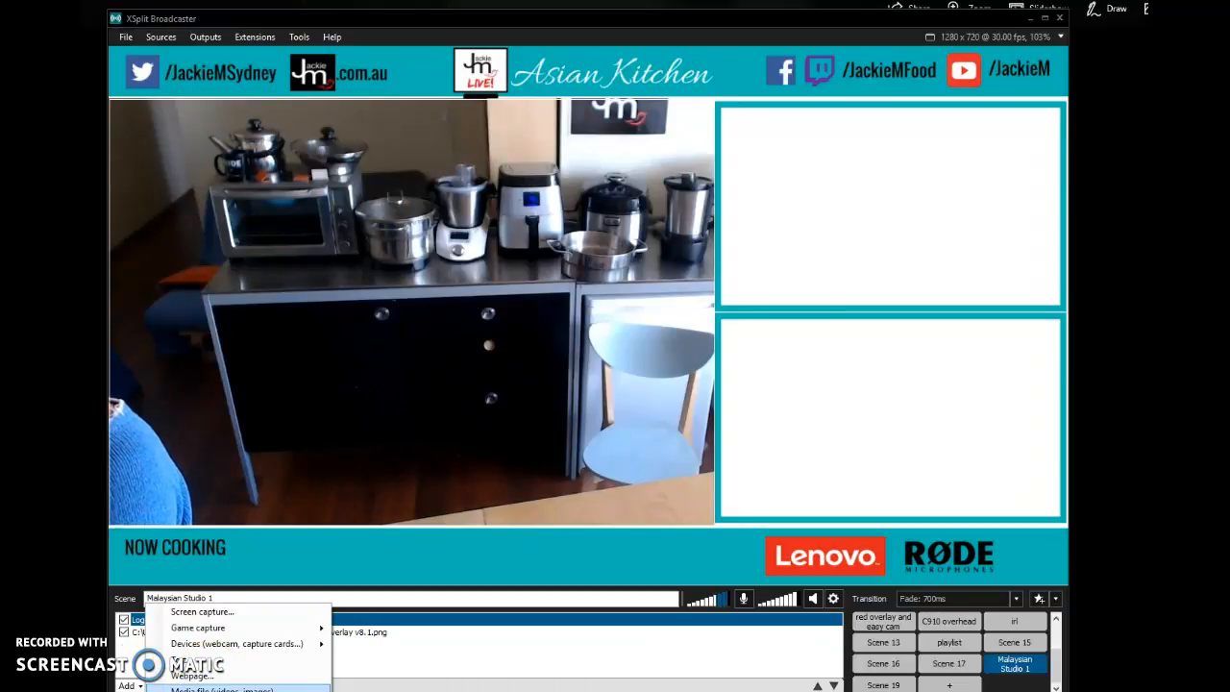
pyautogui.click(221, 689)
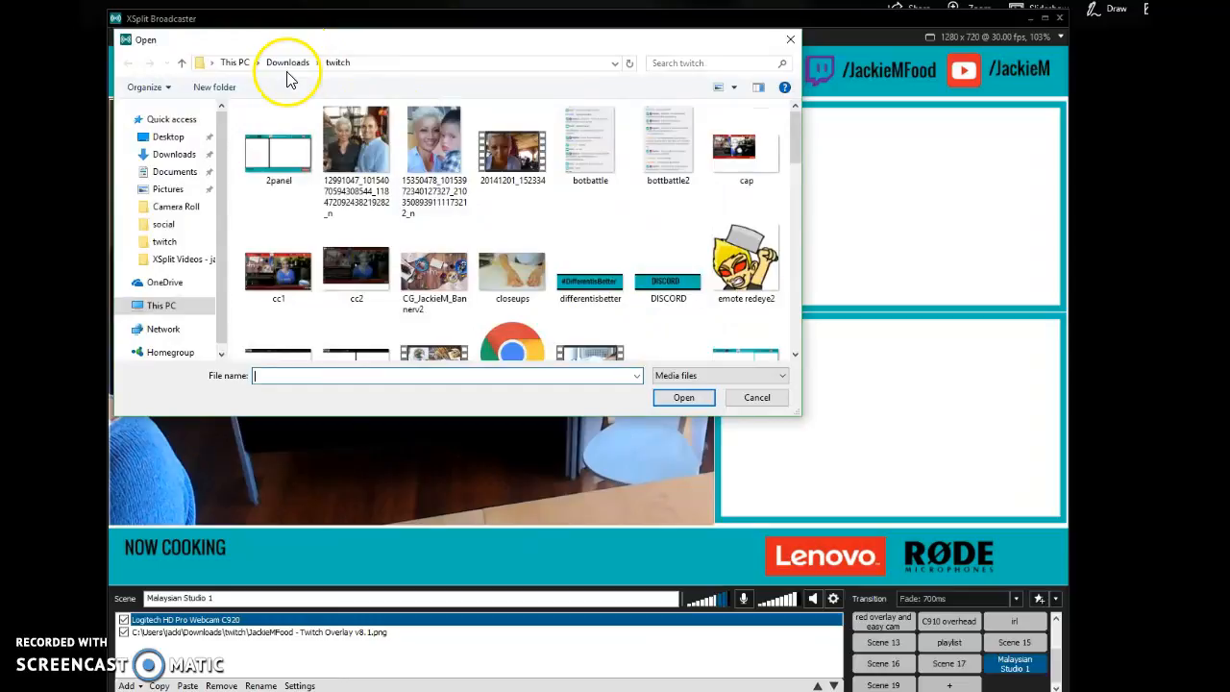
pyautogui.click(286, 63)
pyautogui.scroll(-10, 740, 261)
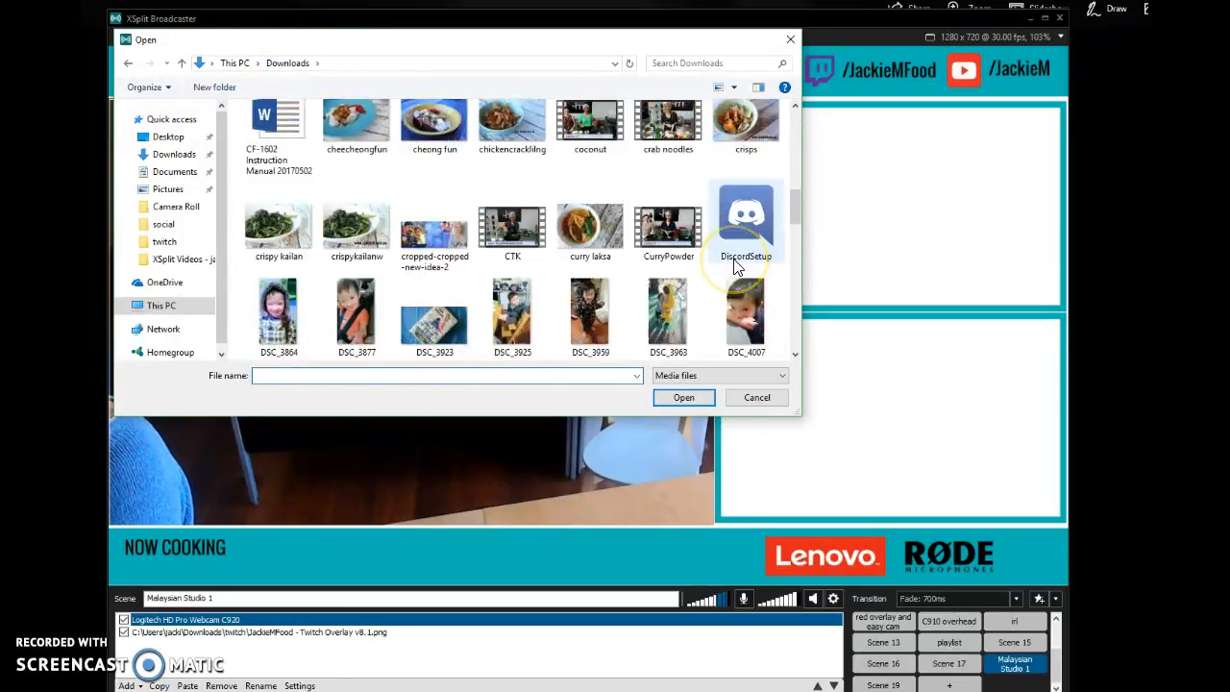
pyautogui.doubleClick(358, 133)
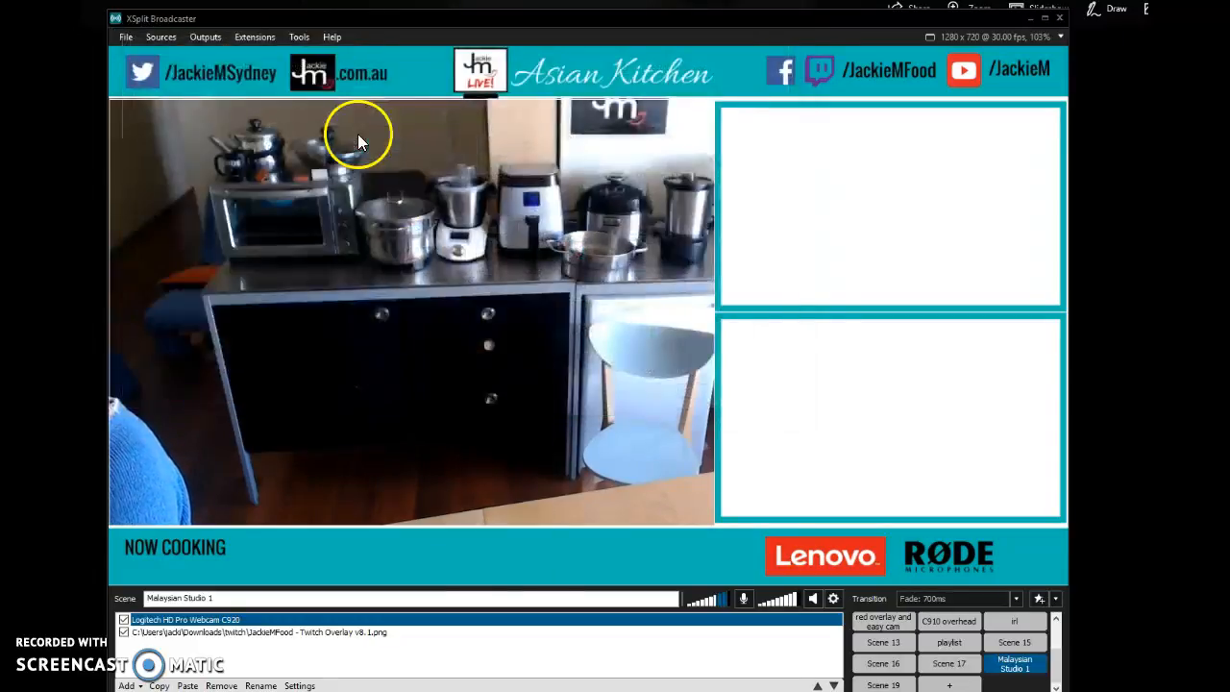
# - Move the Chee Cheong Fun image over the overlay's upper frame and crop it to fit inside the border
pyautogui.moveTo(432, 372); pyautogui.dragTo(939, 164)
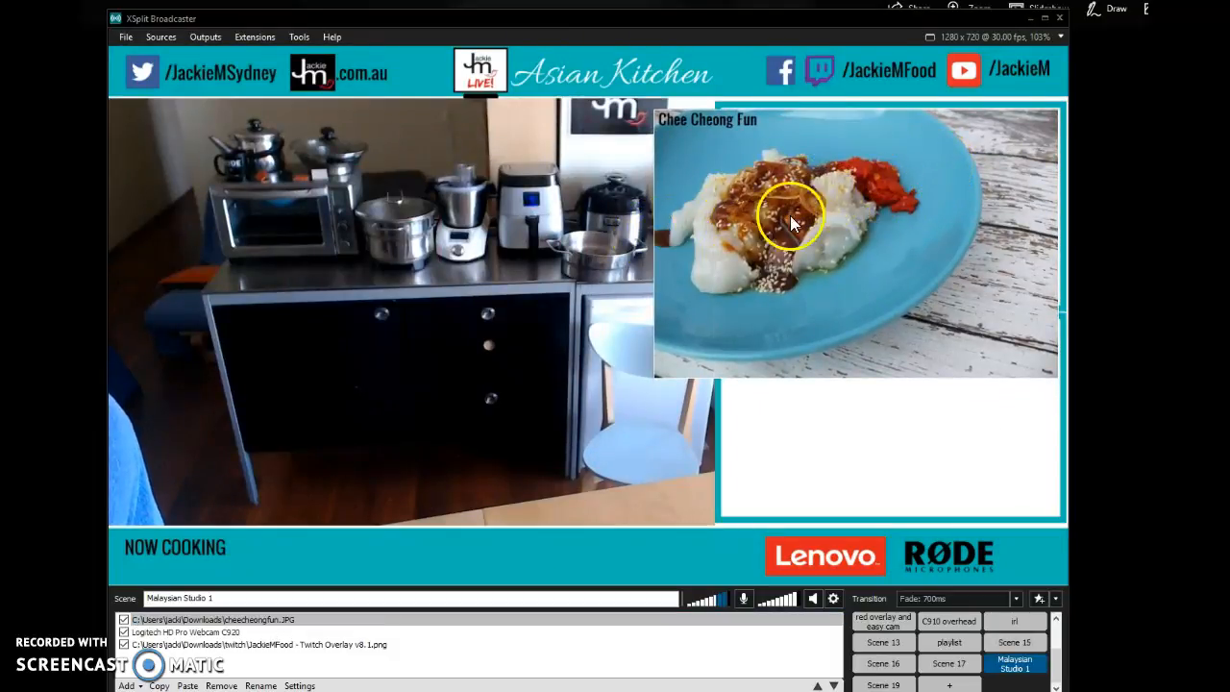
pyautogui.moveTo(663, 131)
pyautogui.mouseDown()
pyautogui.moveTo(739, 137)
pyautogui.moveTo(659, 137)
pyautogui.mouseUp()
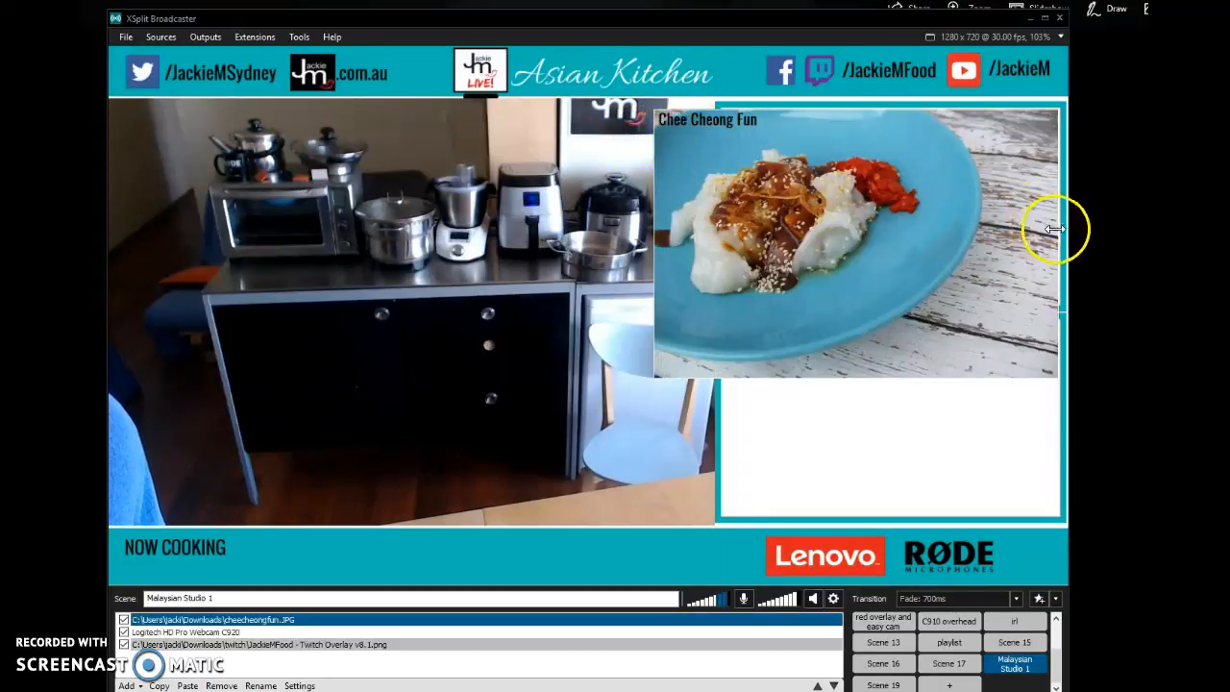
pyautogui.moveTo(1058, 242); pyautogui.dragTo(988, 229)
pyautogui.moveTo(944, 371); pyautogui.dragTo(953, 296)
pyautogui.moveTo(1036, 232); pyautogui.dragTo(1057, 234)
pyautogui.click(882, 385)
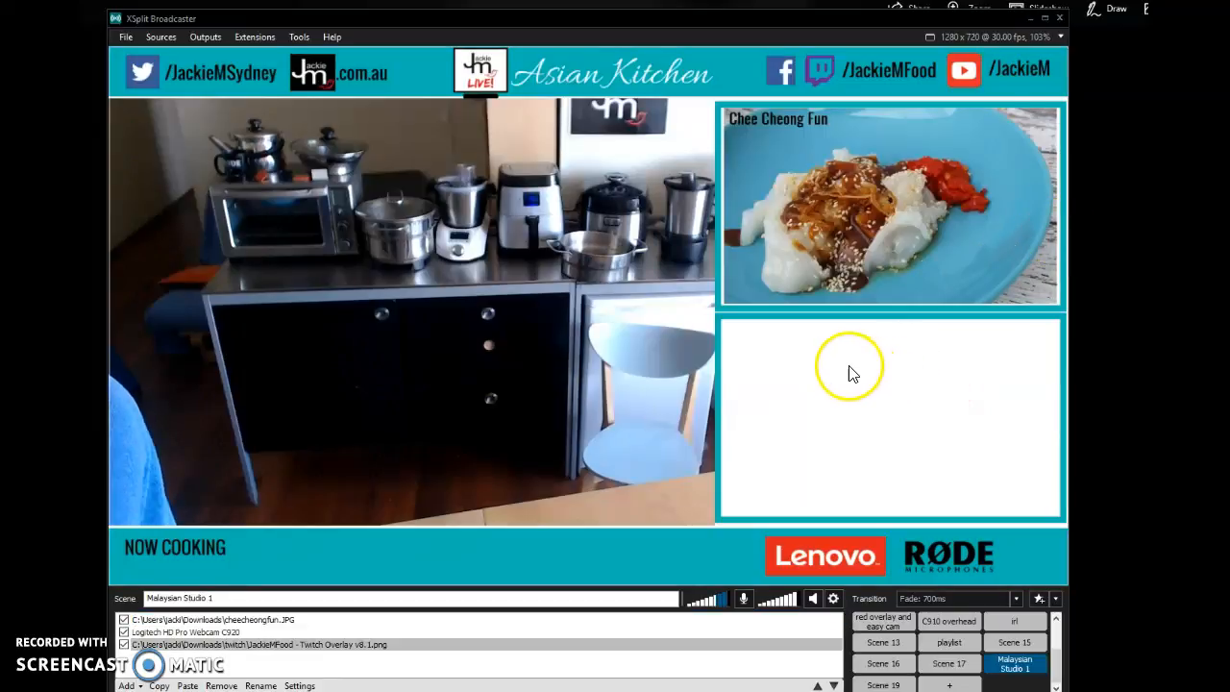
# - Add the Outro FINAL video from the twitch folder in Downloads to the scene as a media file source
pyautogui.click(288, 645)
pyautogui.click(141, 686)
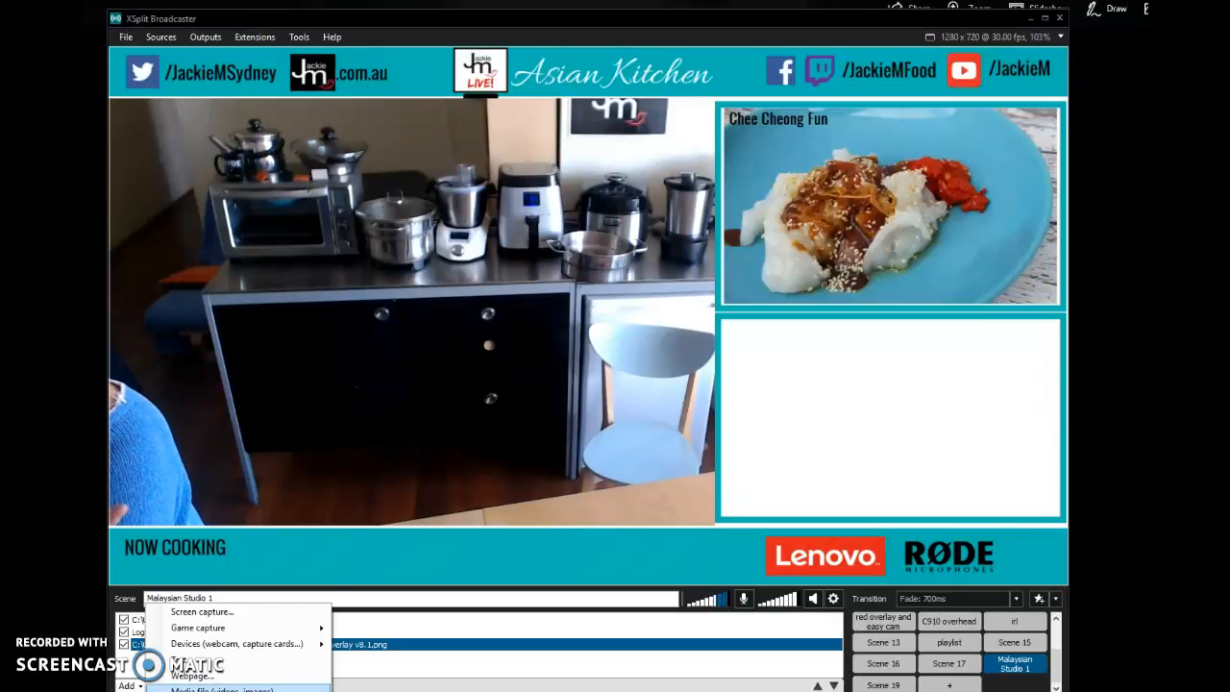
pyautogui.click(221, 688)
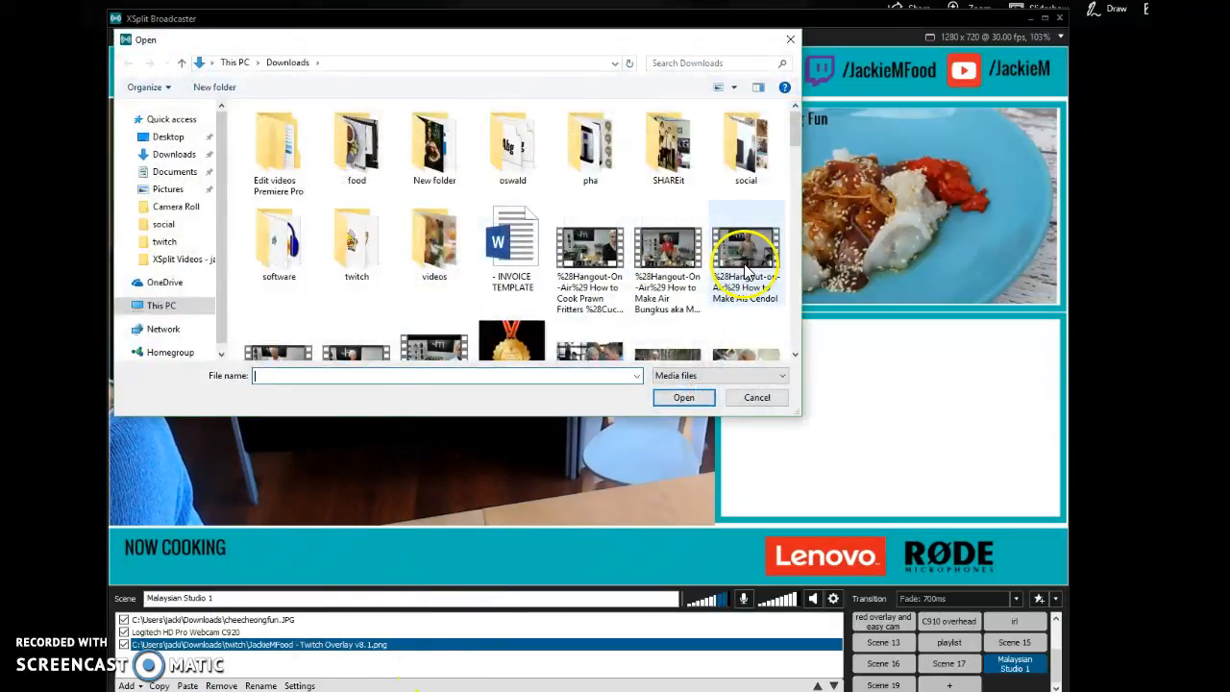
pyautogui.scroll(-5, 752, 272)
pyautogui.scroll(-1, 767, 269)
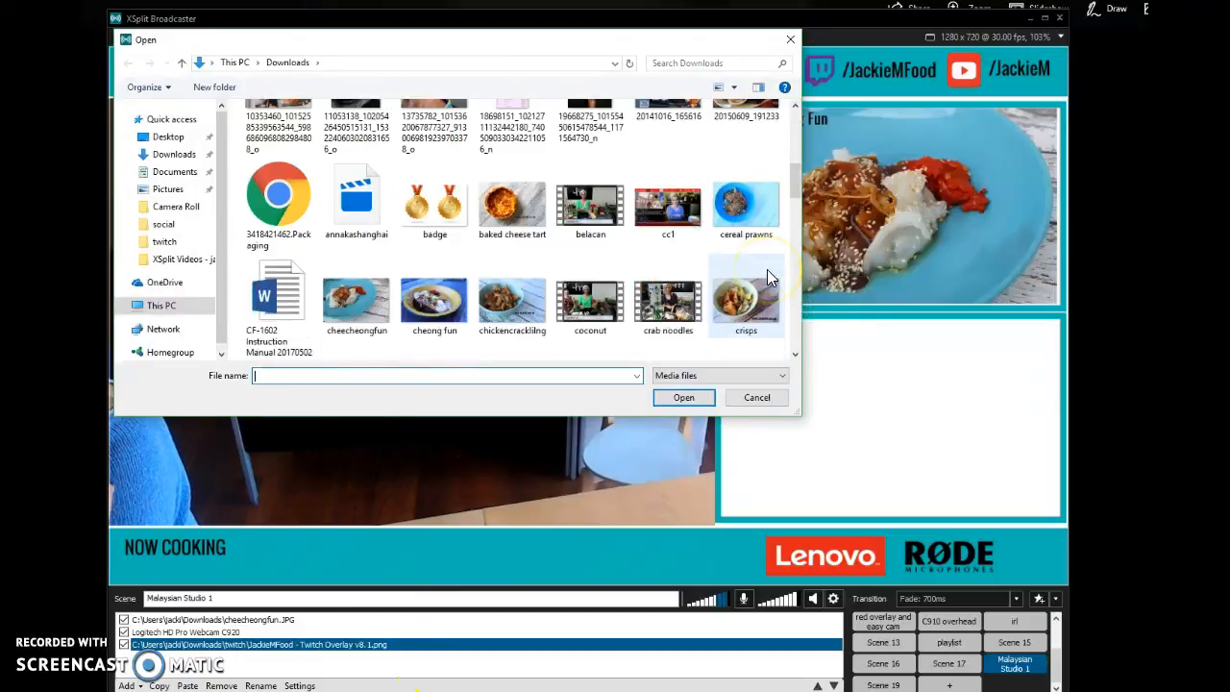
pyautogui.doubleClick(594, 239)
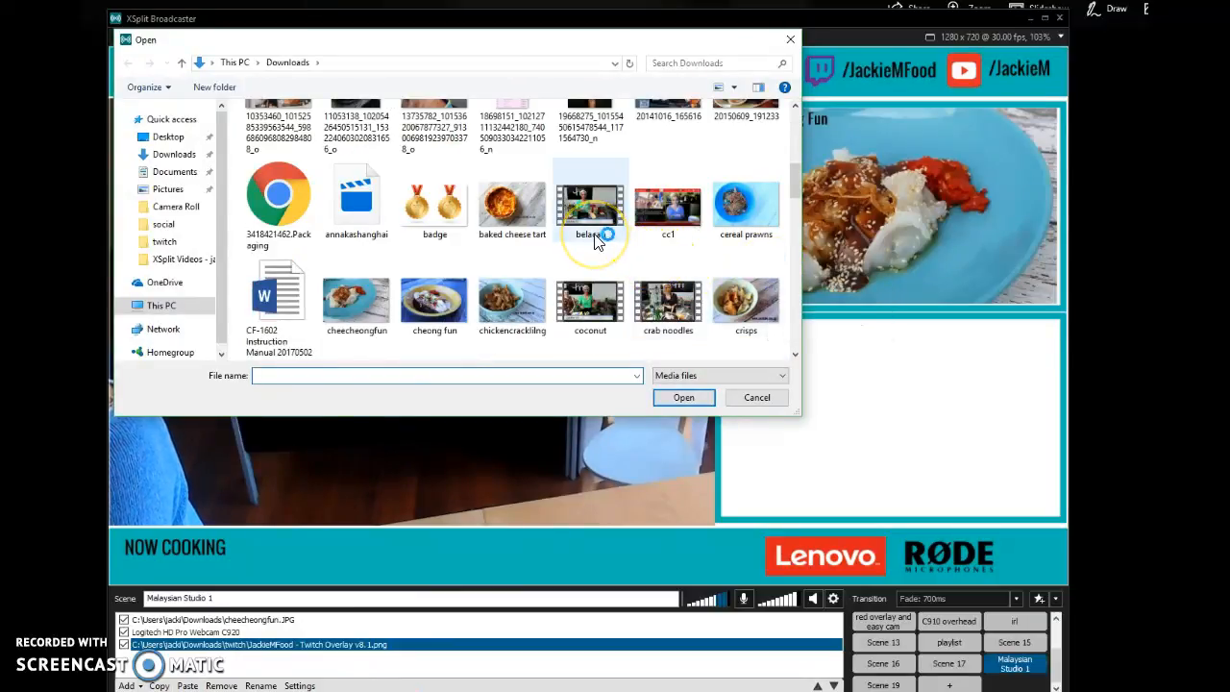
pyautogui.scroll(5, 606, 252)
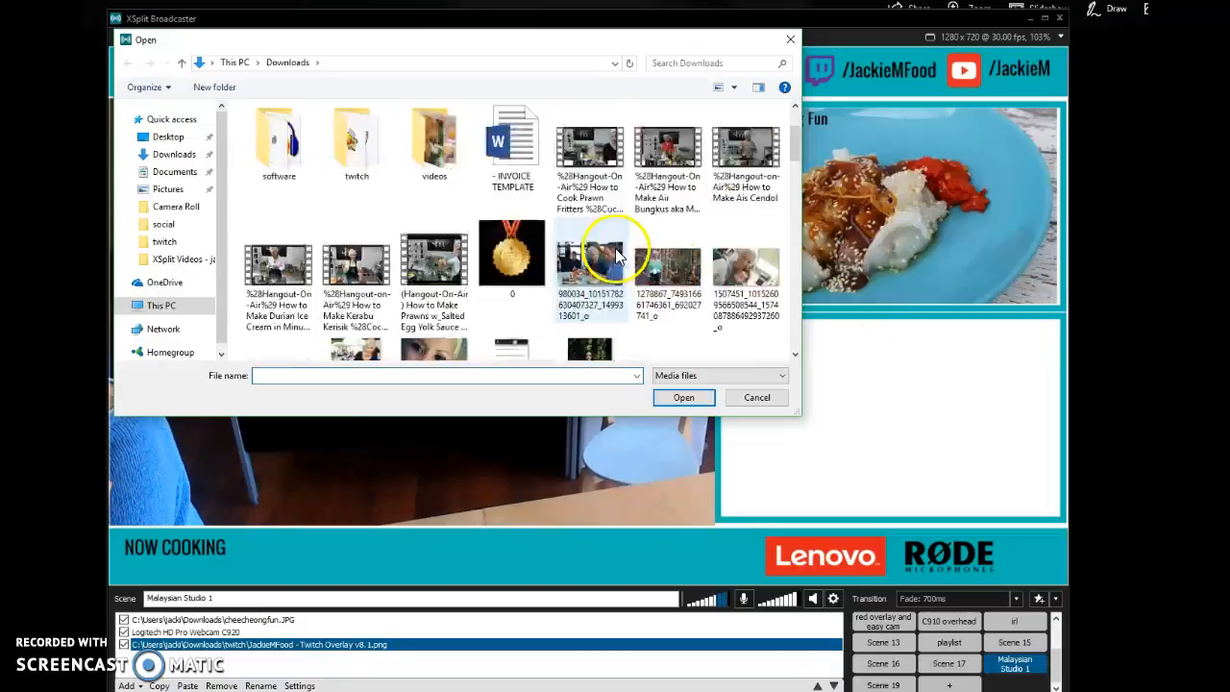
pyautogui.click(423, 216)
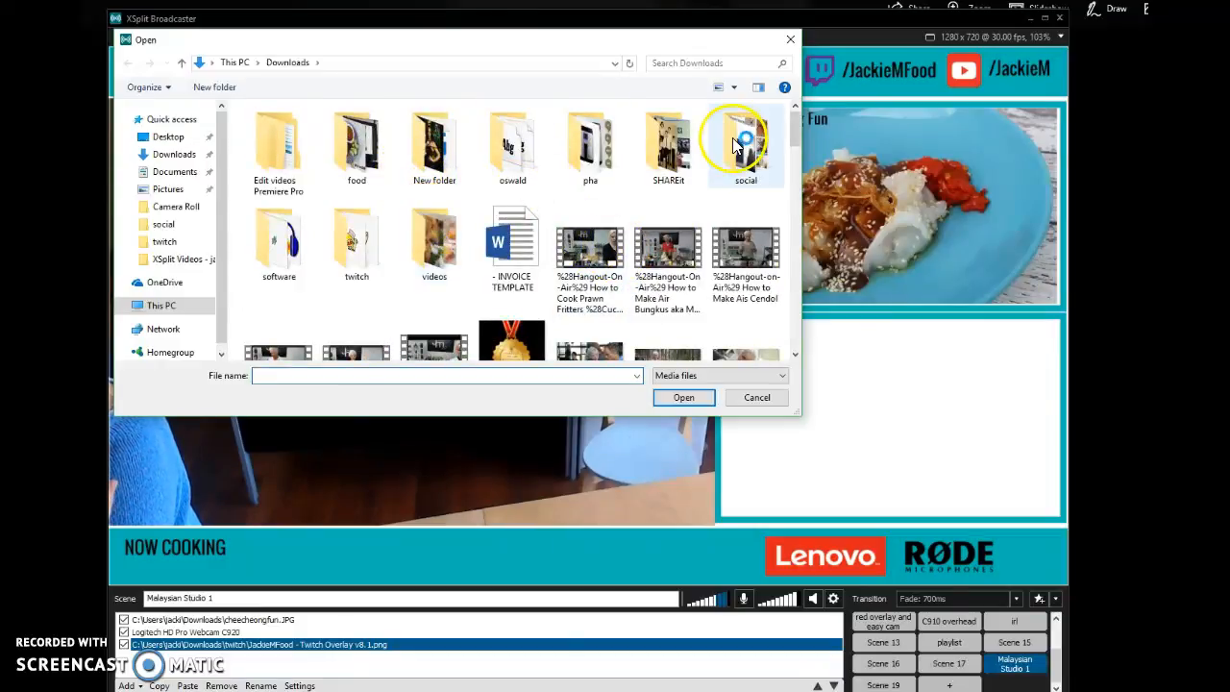
pyautogui.click(346, 261)
pyautogui.doubleClick(345, 260)
pyautogui.scroll(-10, 668, 256)
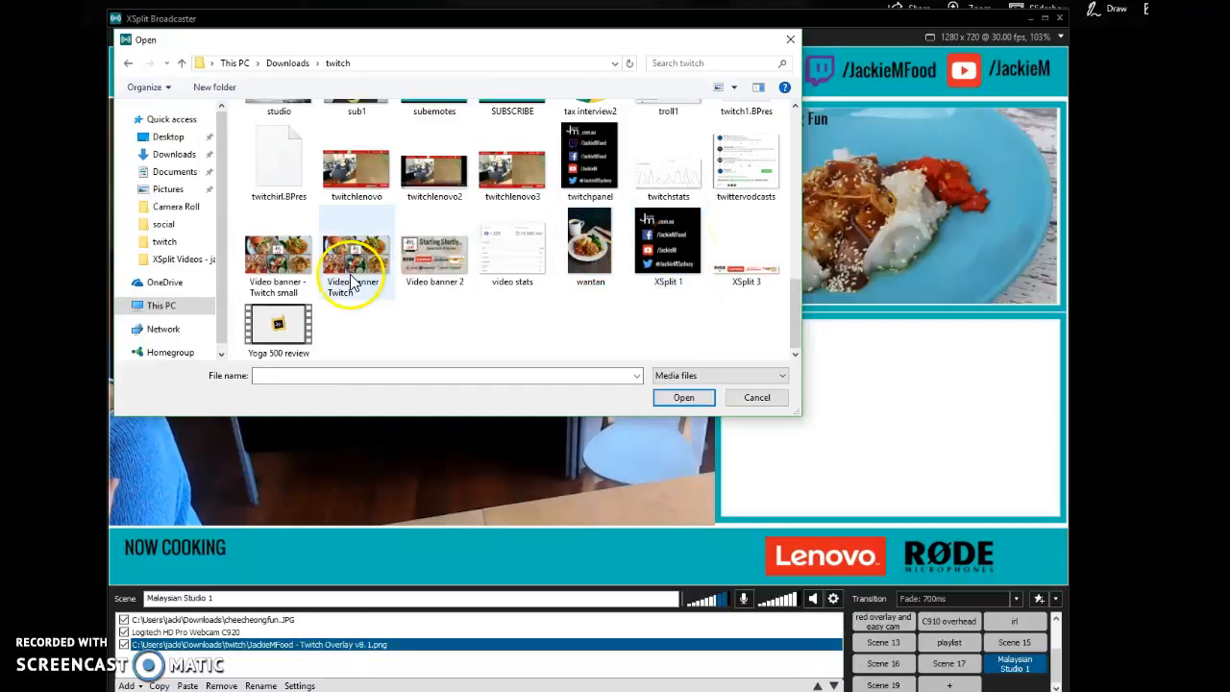
pyautogui.scroll(5, 659, 295)
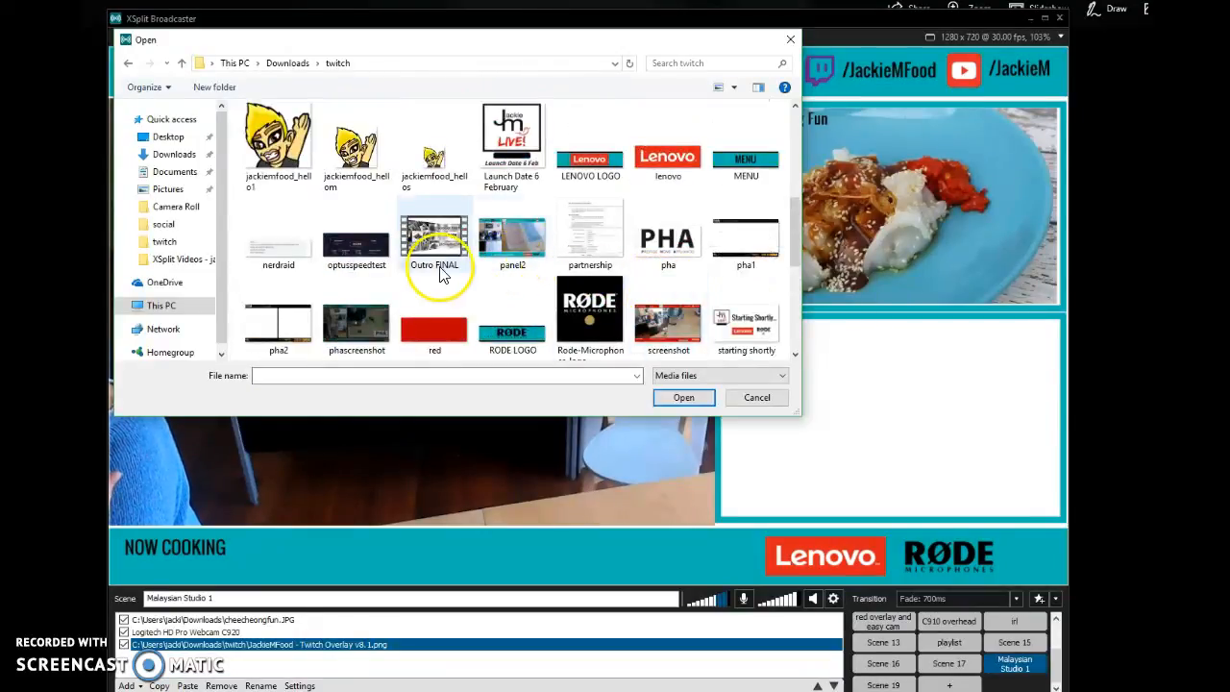
pyautogui.doubleClick(432, 248)
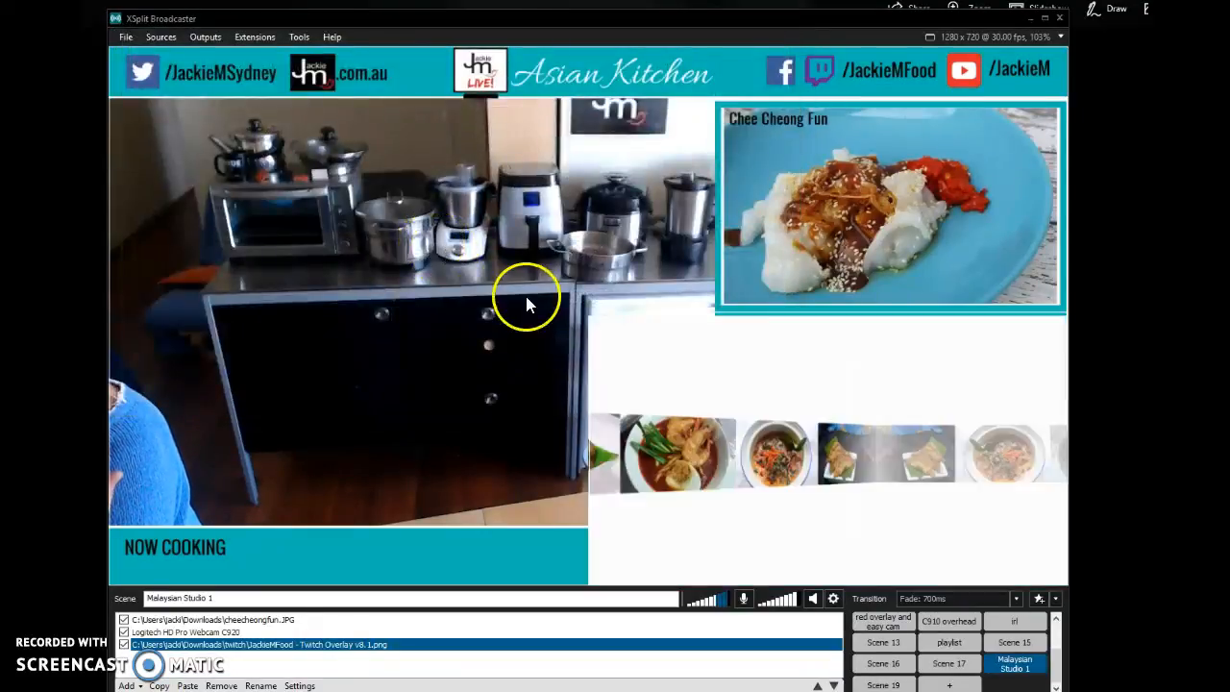
# - Stop the Outro FINAL video's playback and disable its Start when scene loads and Remember Playback Position options
pyautogui.rightClick(757, 438)
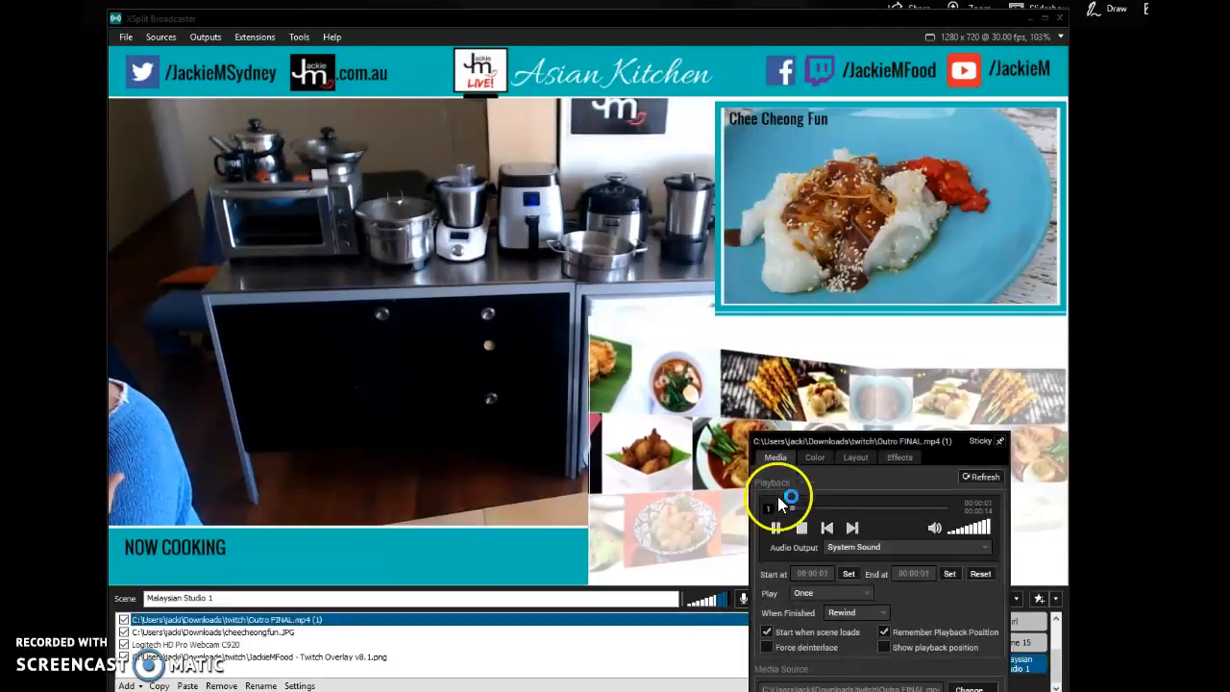
pyautogui.click(802, 527)
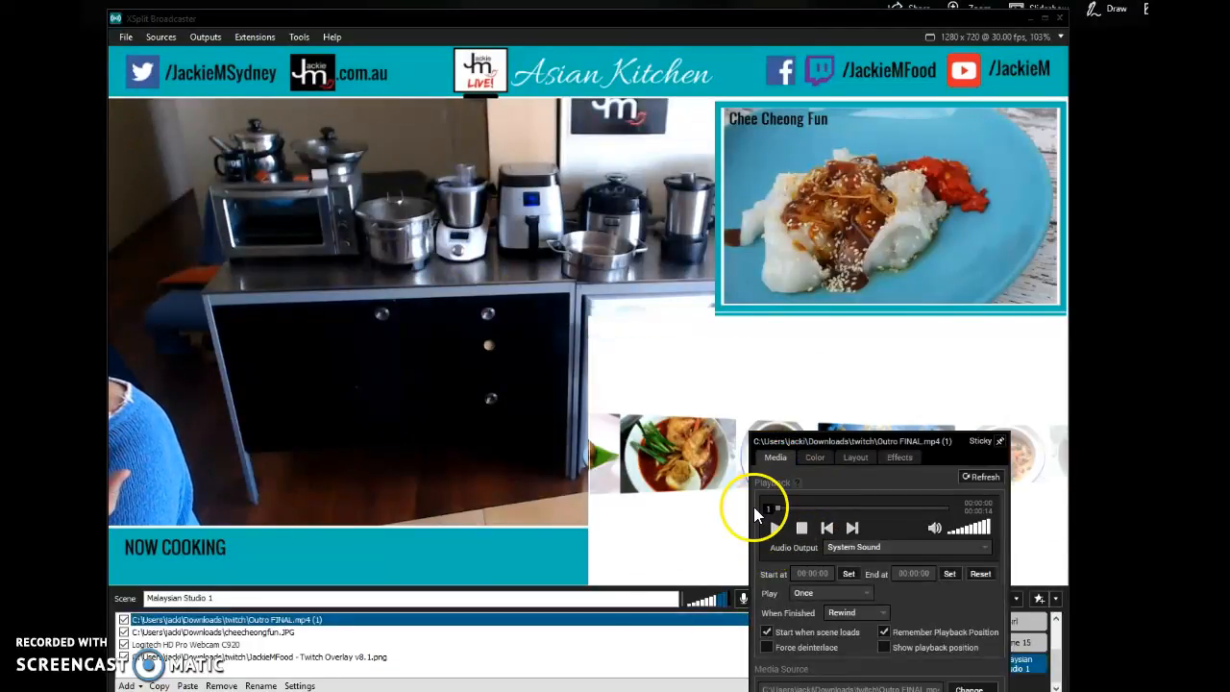
pyautogui.moveTo(815, 450); pyautogui.dragTo(770, 352)
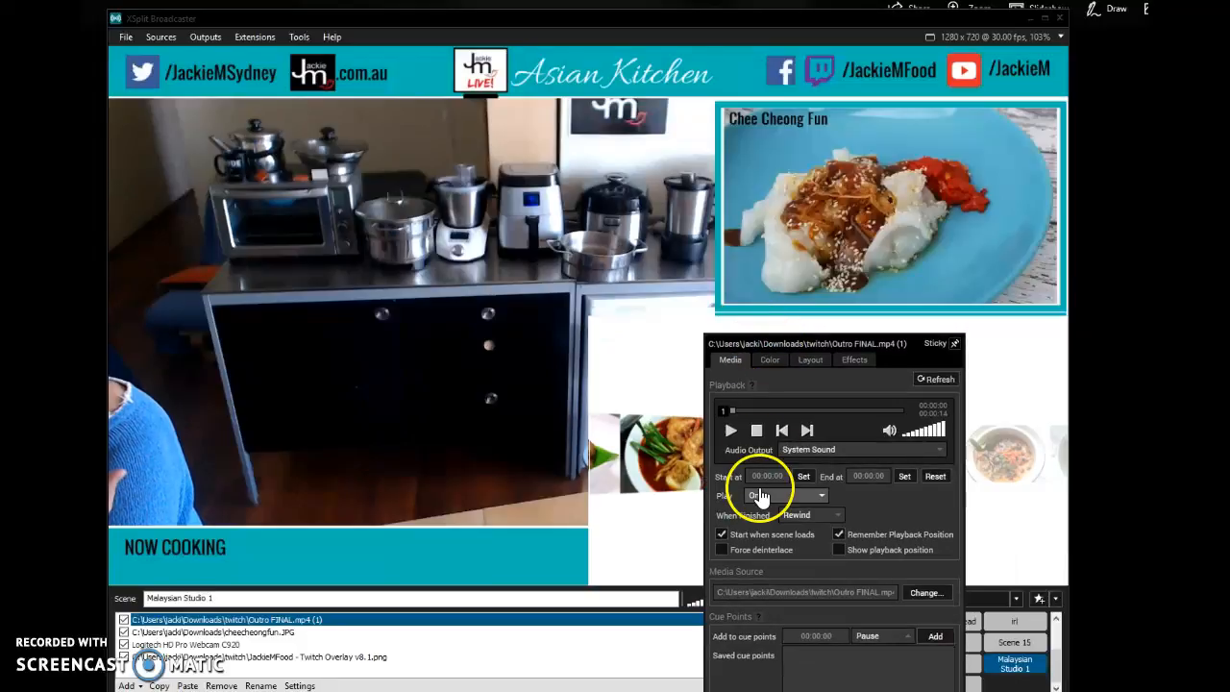
pyautogui.click(722, 535)
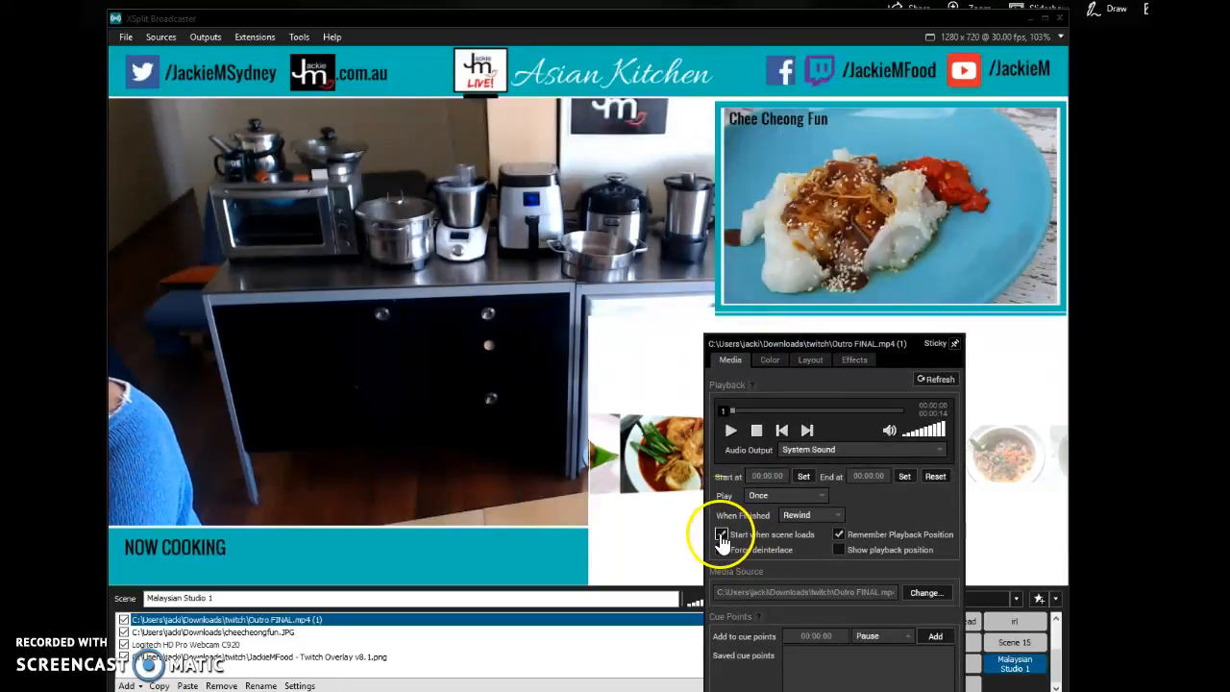
pyautogui.click(839, 535)
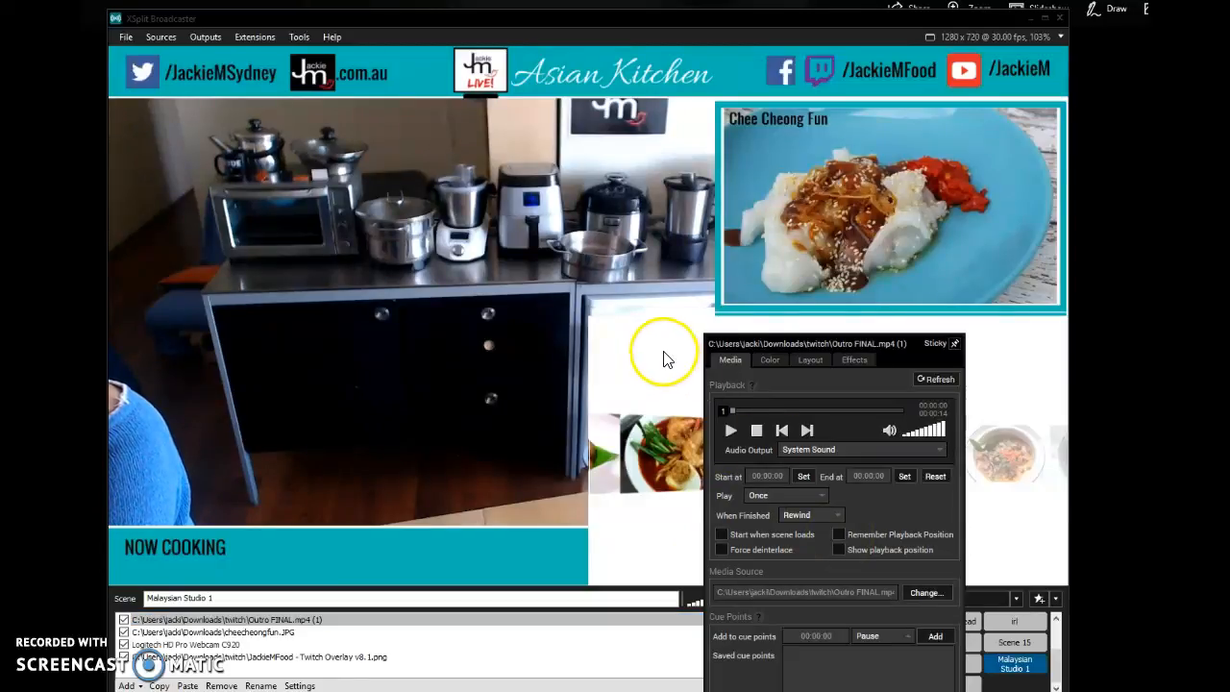
# - Shrink the Outro FINAL video to fit inside the overlay's lower frame beneath the Chee Cheong Fun image
pyautogui.moveTo(839, 348); pyautogui.dragTo(816, 275)
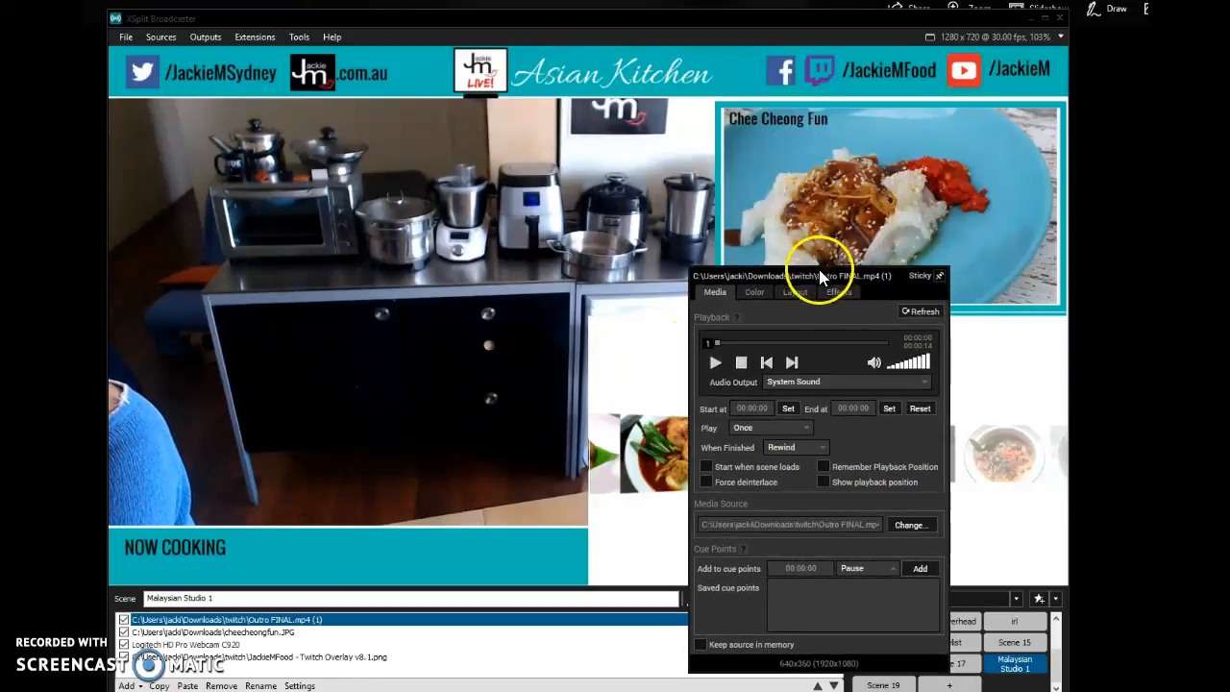
pyautogui.click(862, 361)
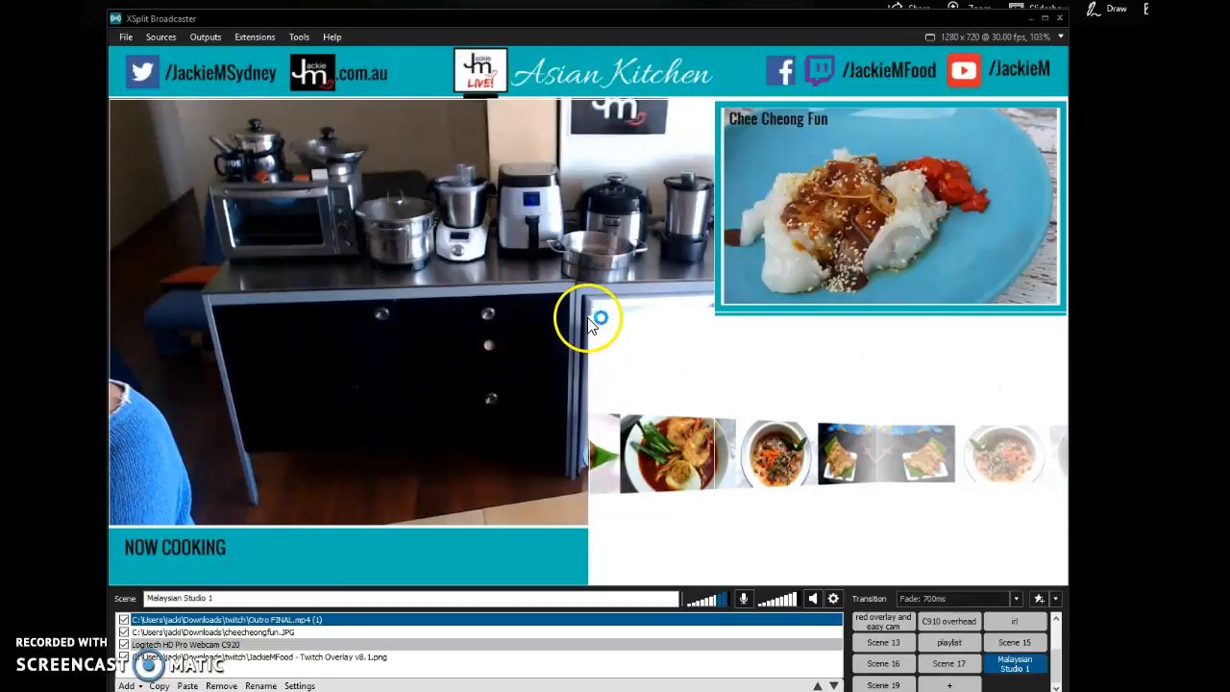
pyautogui.moveTo(585, 318); pyautogui.dragTo(824, 349)
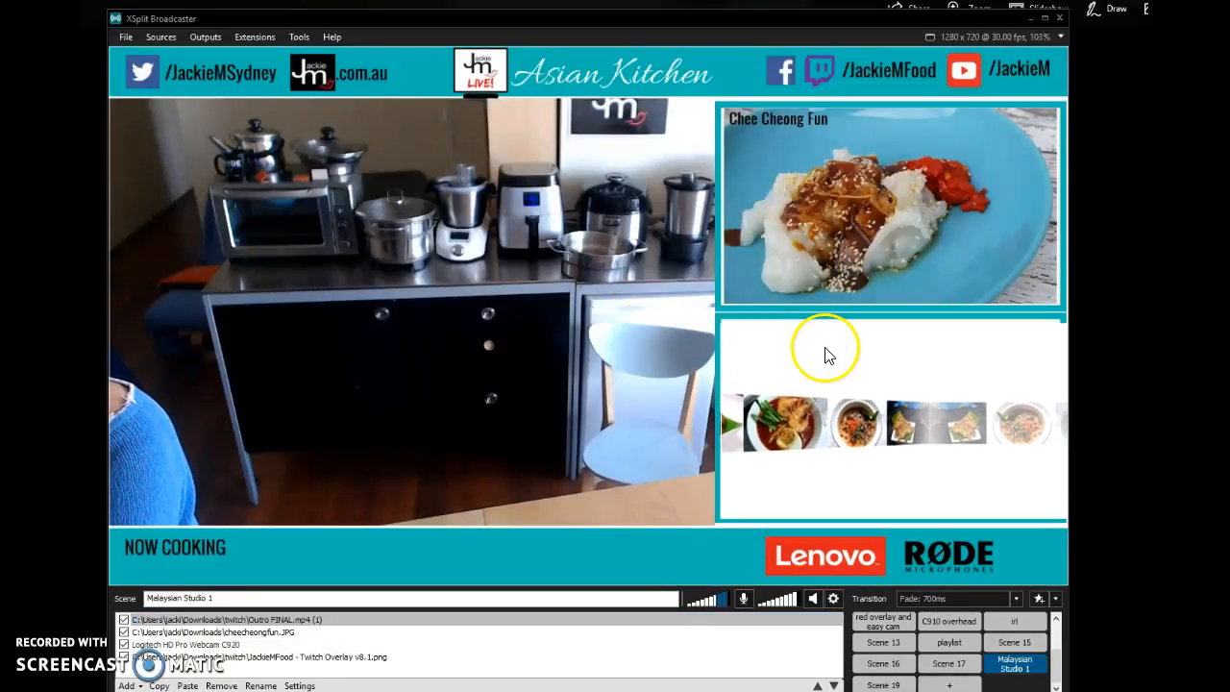
pyautogui.click(564, 456)
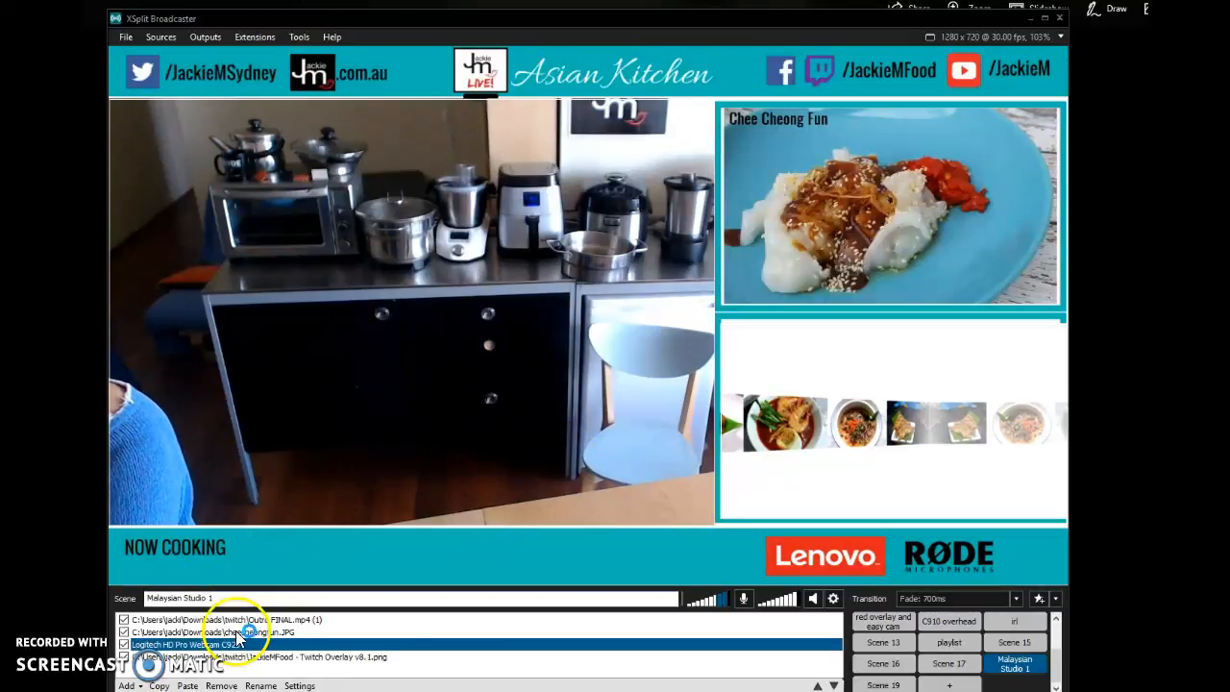
# - Add a text source reading "Chee Cheong Fun" with Scroll animation and shrink it into the overlay bar beside NOW COOKING
pyautogui.click(126, 685)
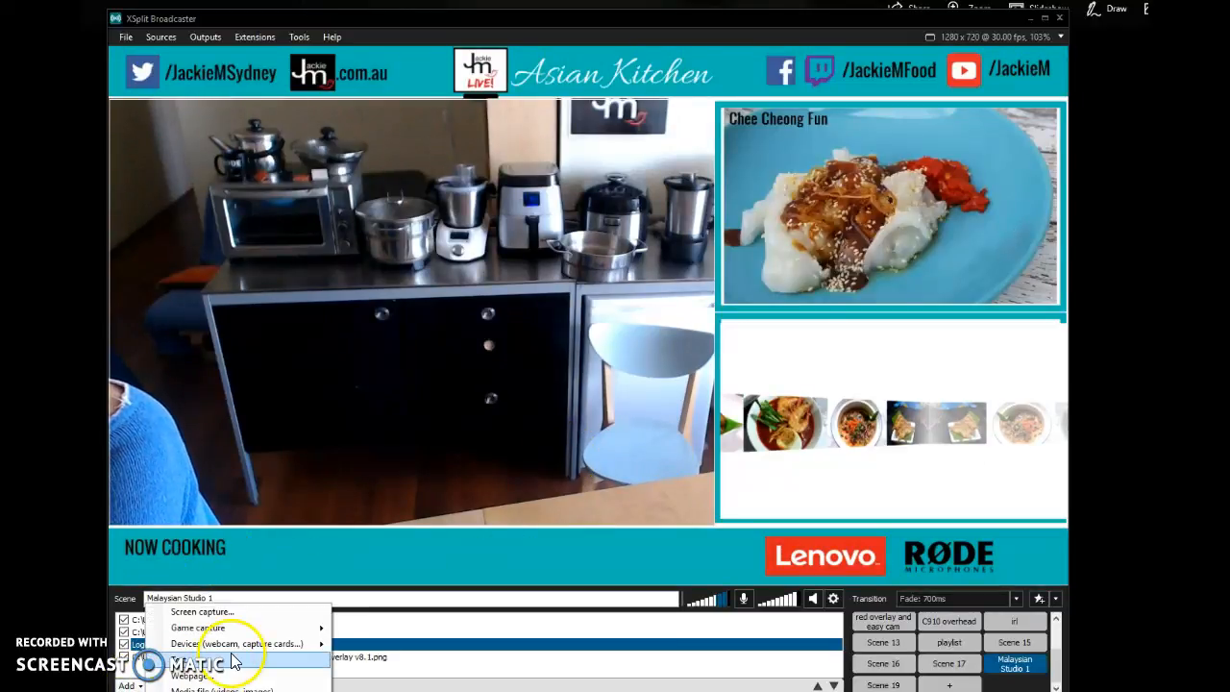
pyautogui.click(202, 660)
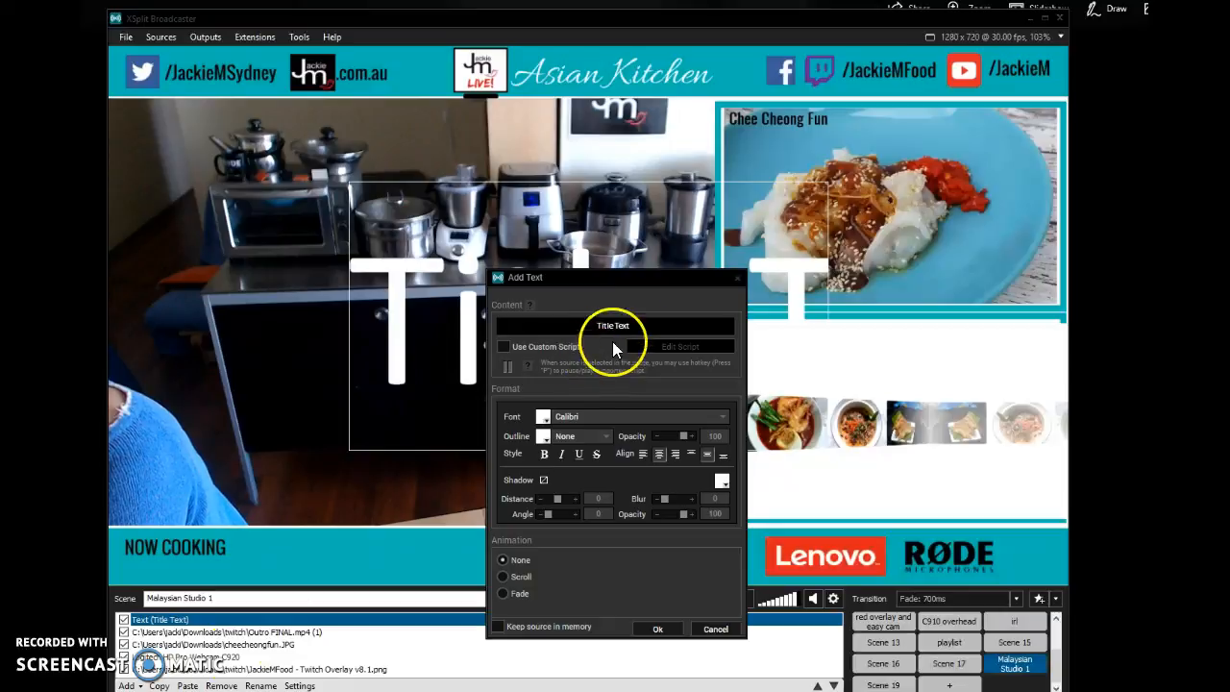
pyautogui.click(642, 327)
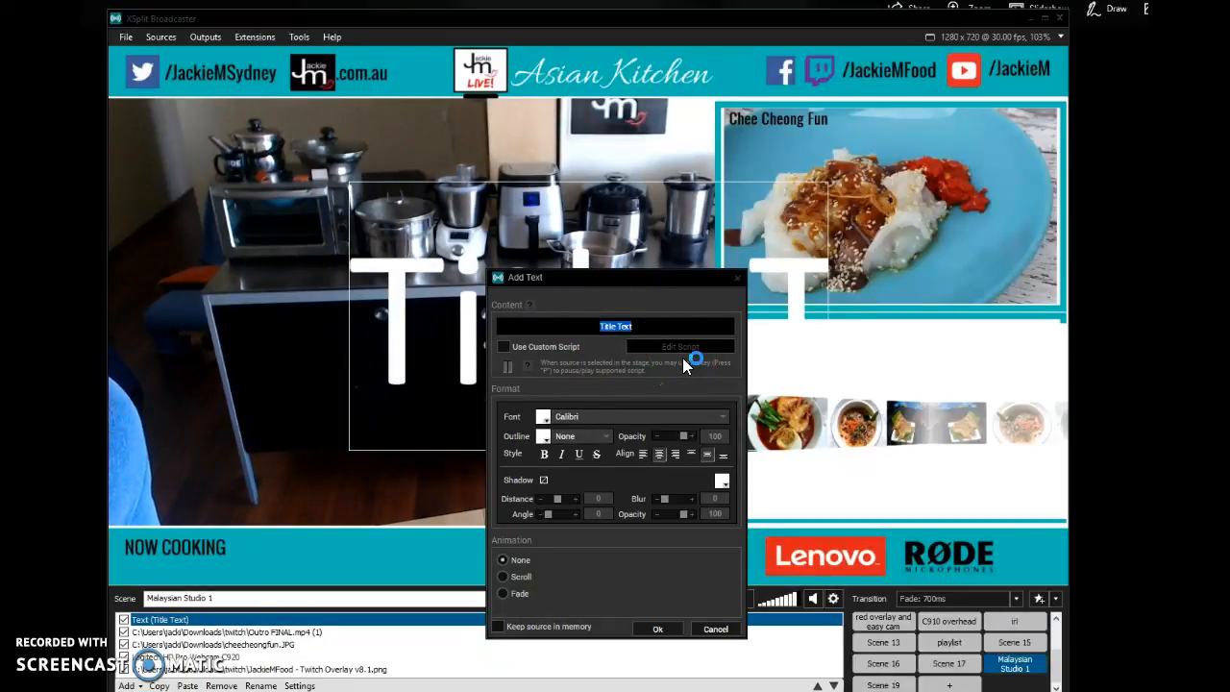
pyautogui.write('Chee Cheong Fun')
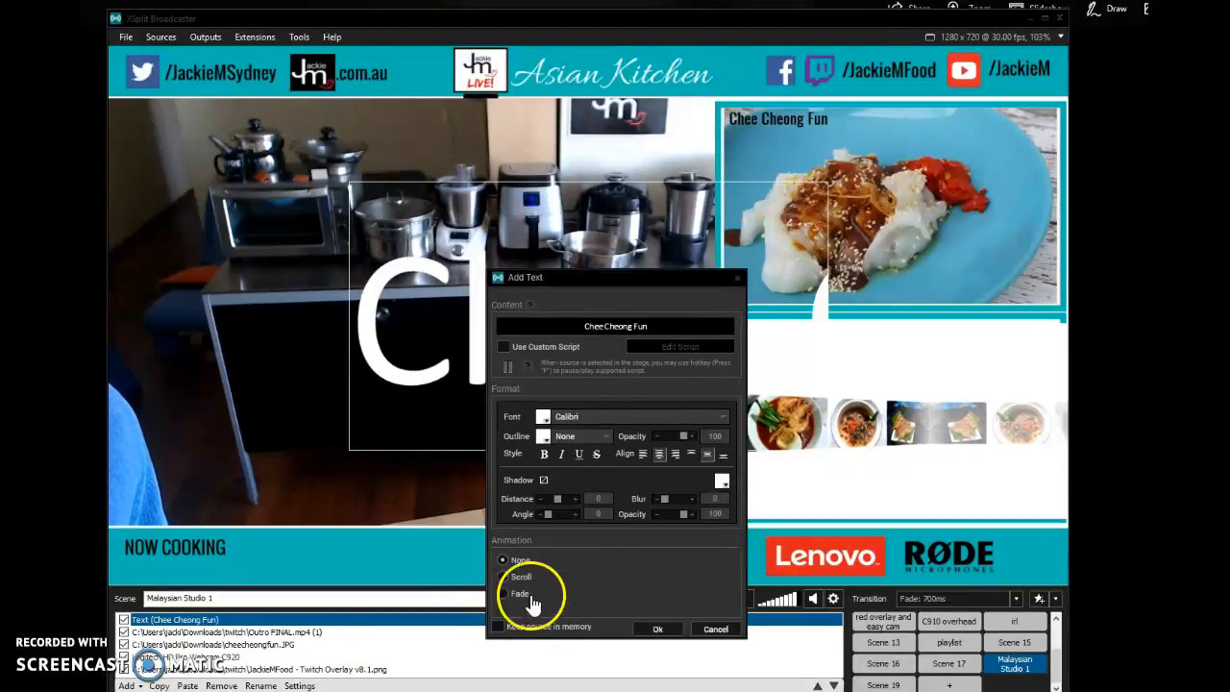
pyautogui.click(509, 576)
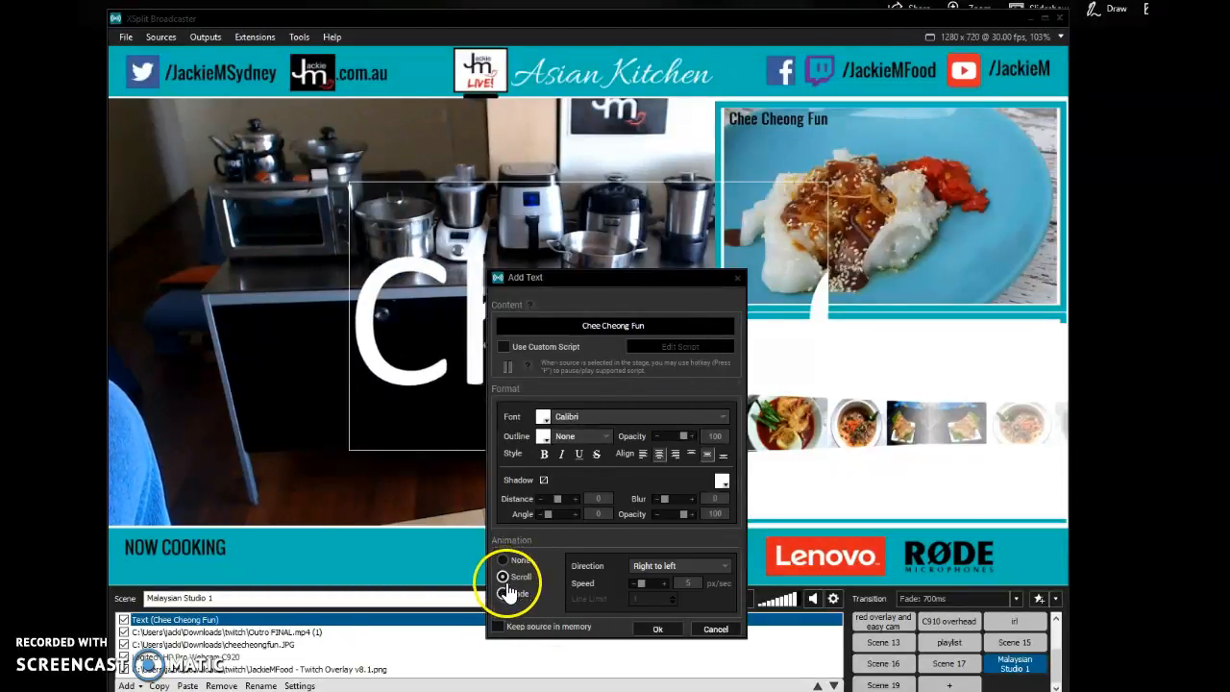
pyautogui.click(676, 633)
pyautogui.moveTo(354, 188); pyautogui.dragTo(321, 560)
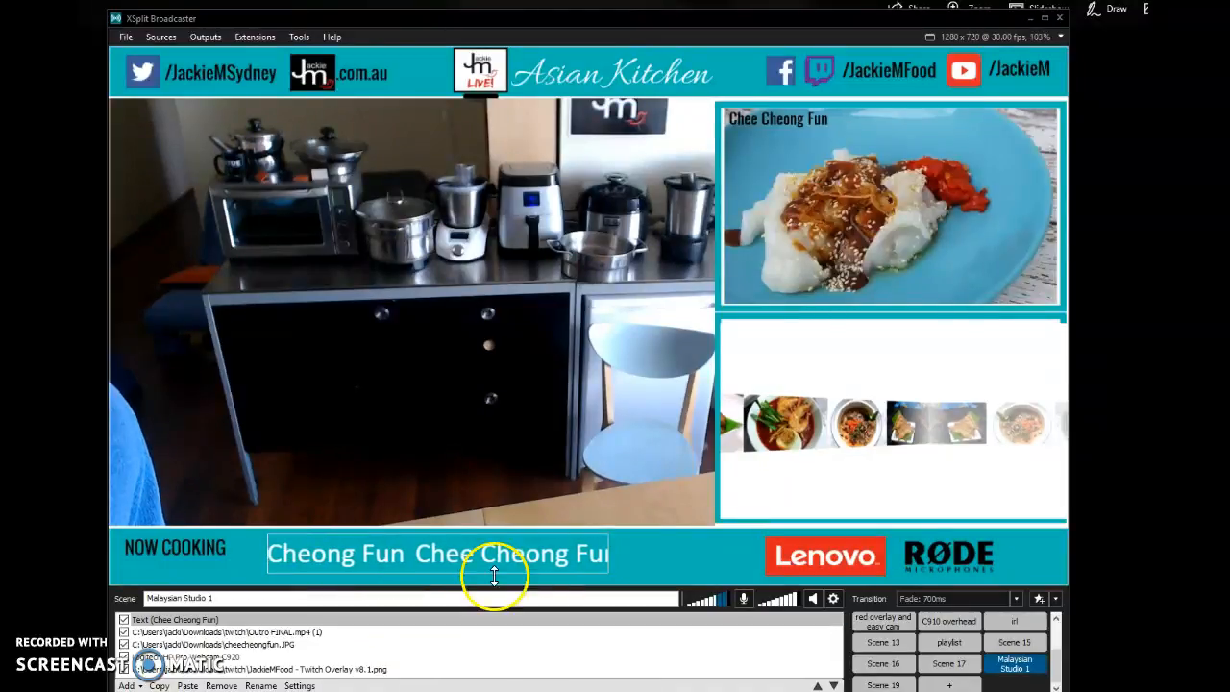
# - Set the Chee Cheong Fun text source's animation to None
pyautogui.click(336, 619)
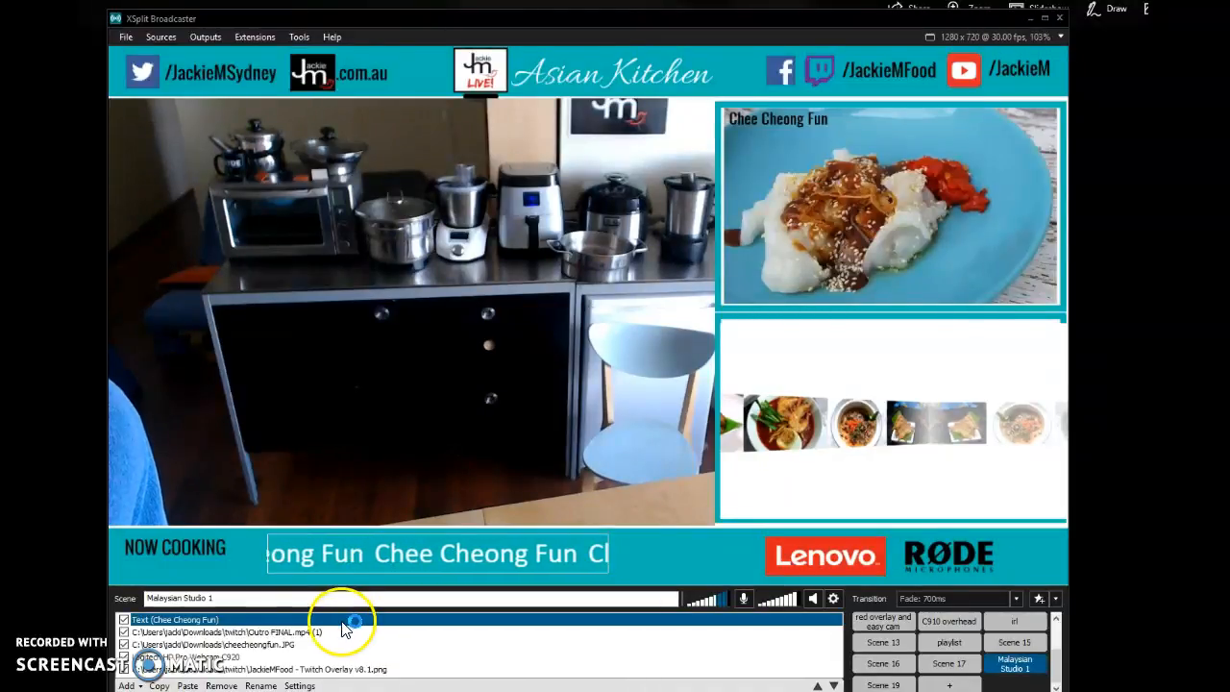
pyautogui.click(301, 687)
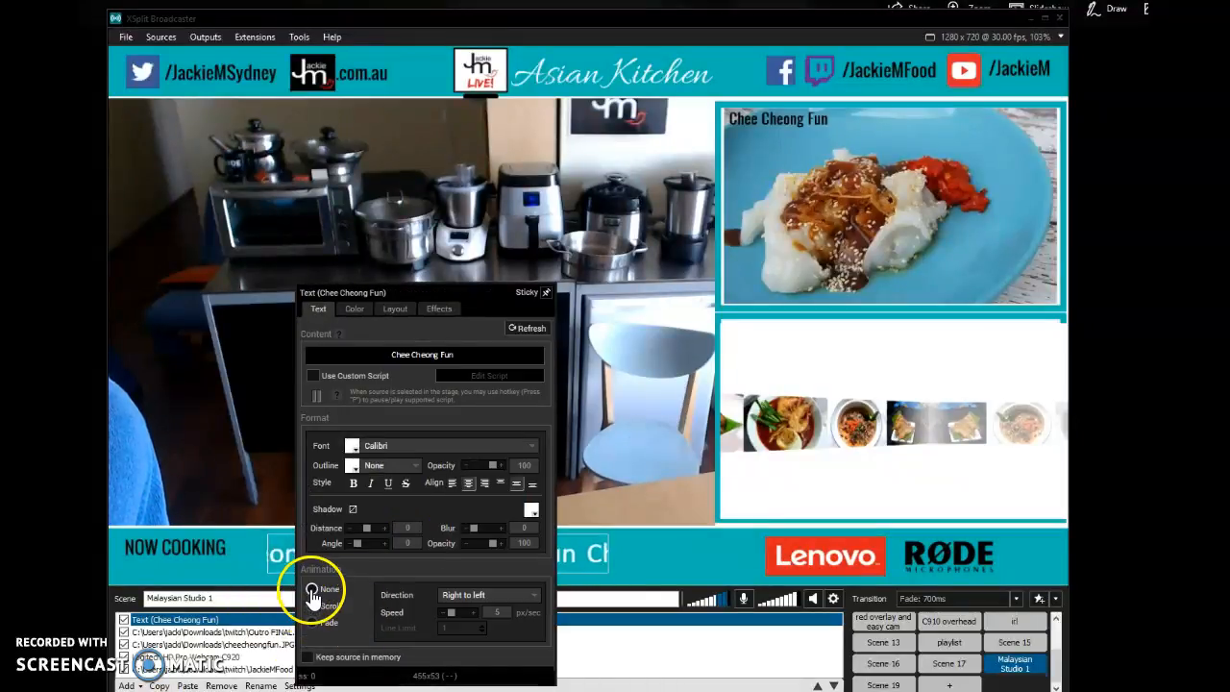
pyautogui.click(311, 590)
pyautogui.moveTo(476, 289); pyautogui.dragTo(477, 266)
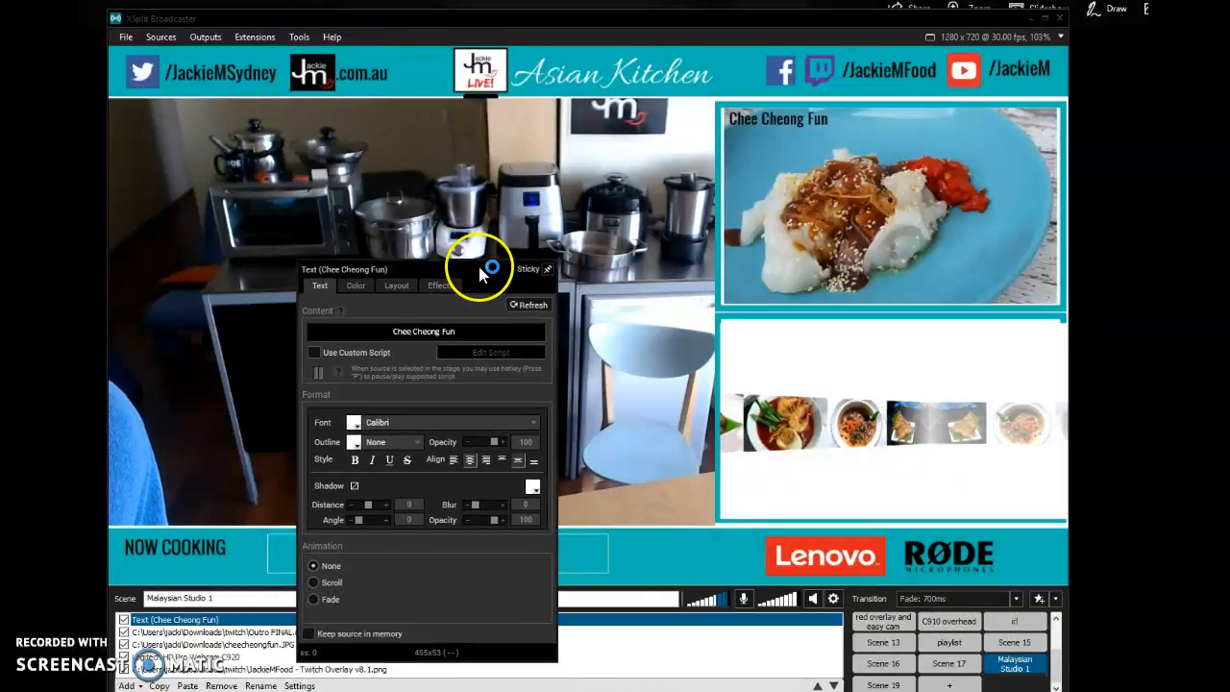
pyautogui.click(594, 318)
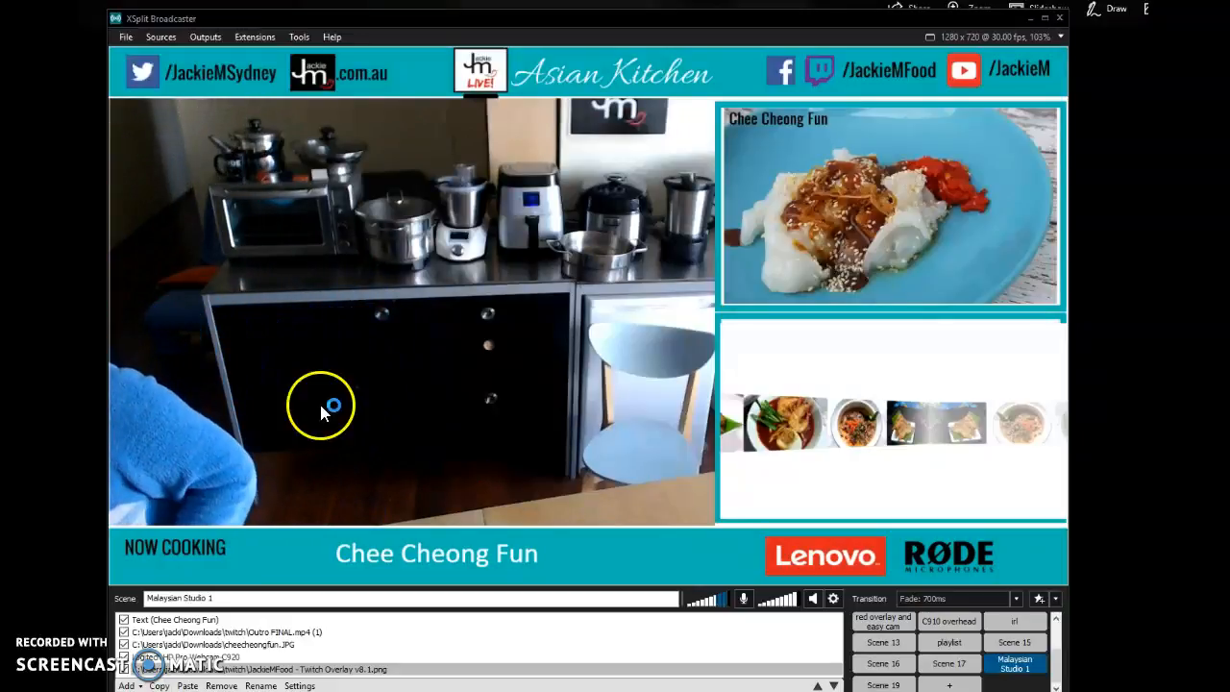
# - Add a text source with Scroll animation, offering 30% to viewers who call a phone number in the next 30 mins
pyautogui.click(125, 669)
pyautogui.click(126, 685)
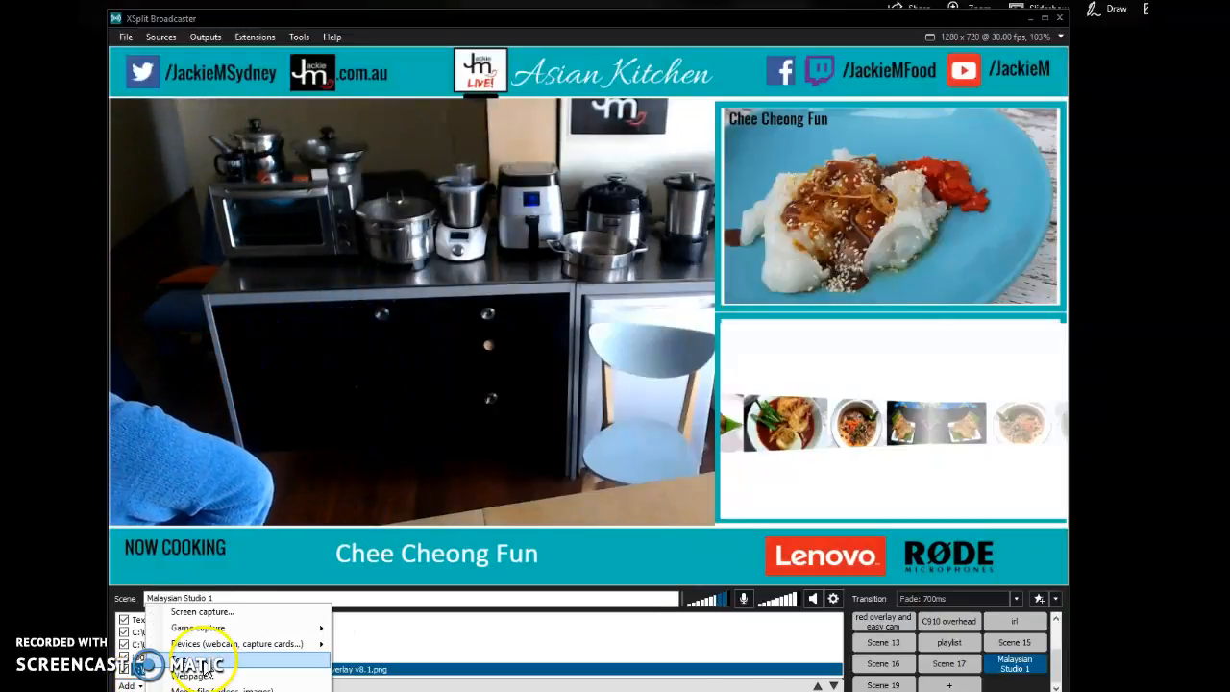
pyautogui.click(168, 660)
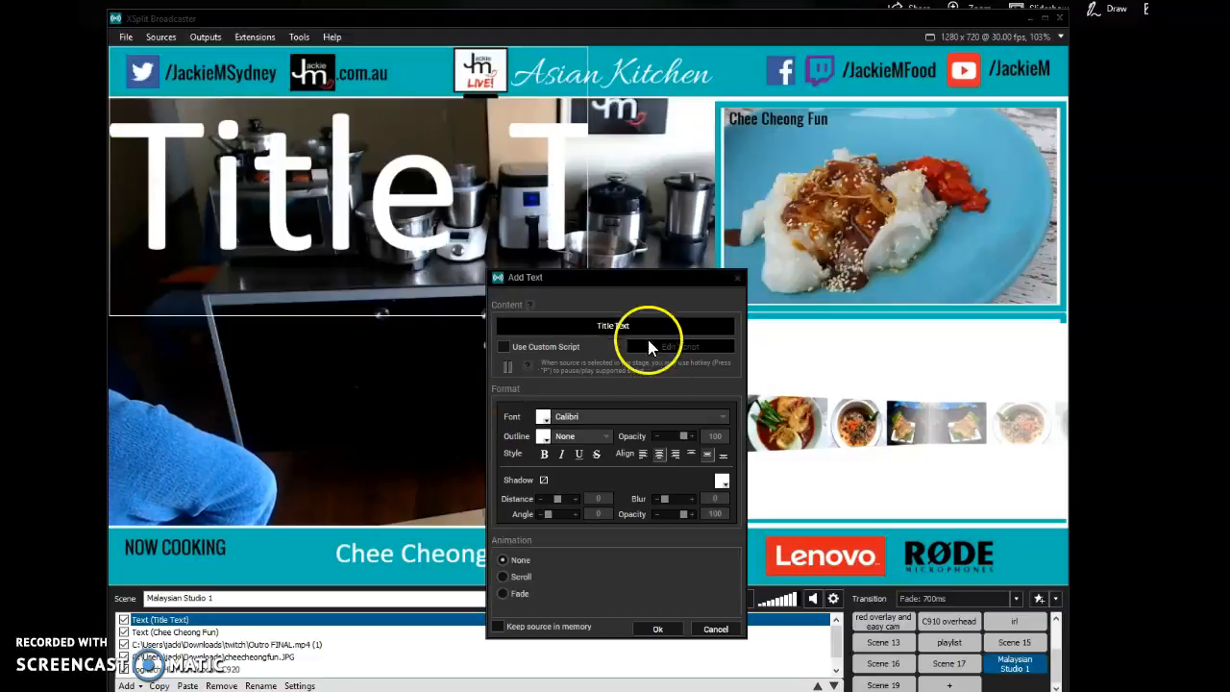
pyautogui.moveTo(588, 324); pyautogui.dragTo(728, 330)
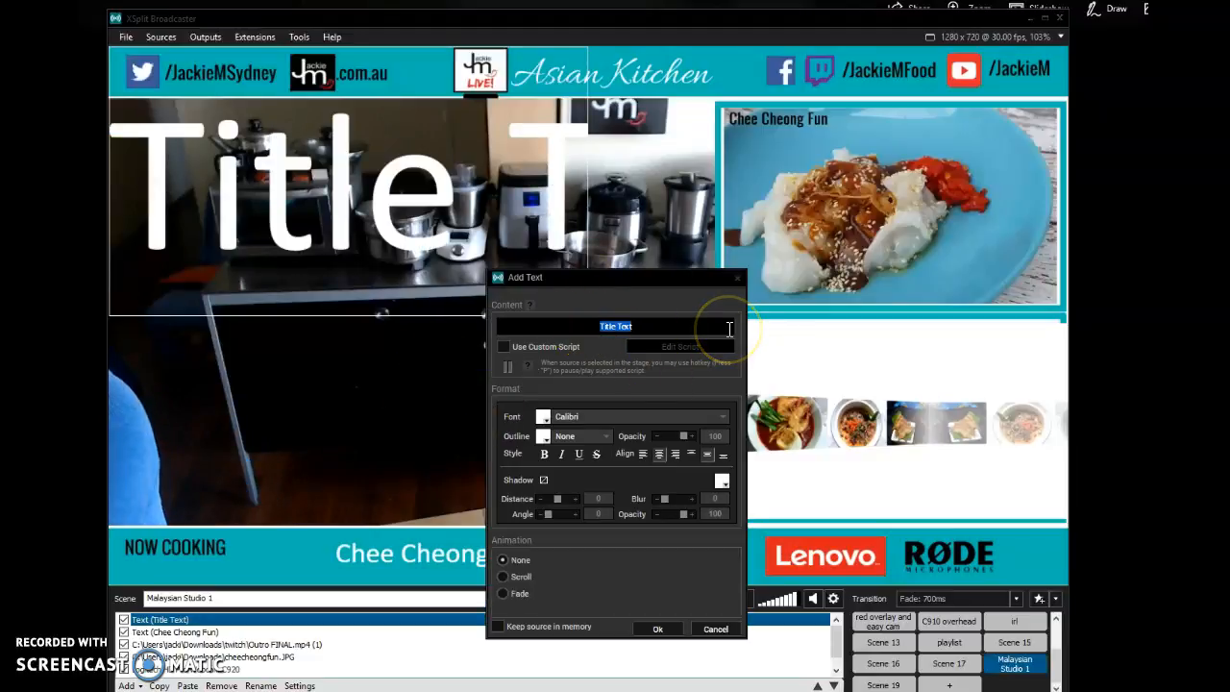
pyautogui.write('30')
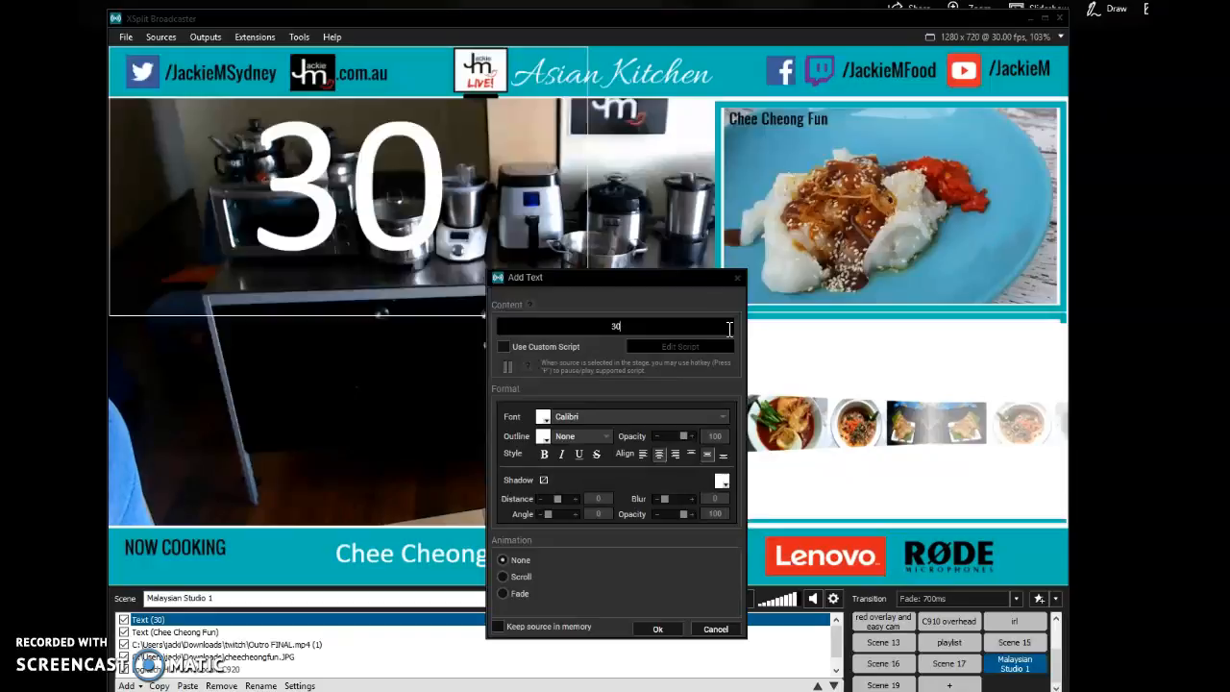
pyautogui.write('% if you call 111555 in the next 30 mins')
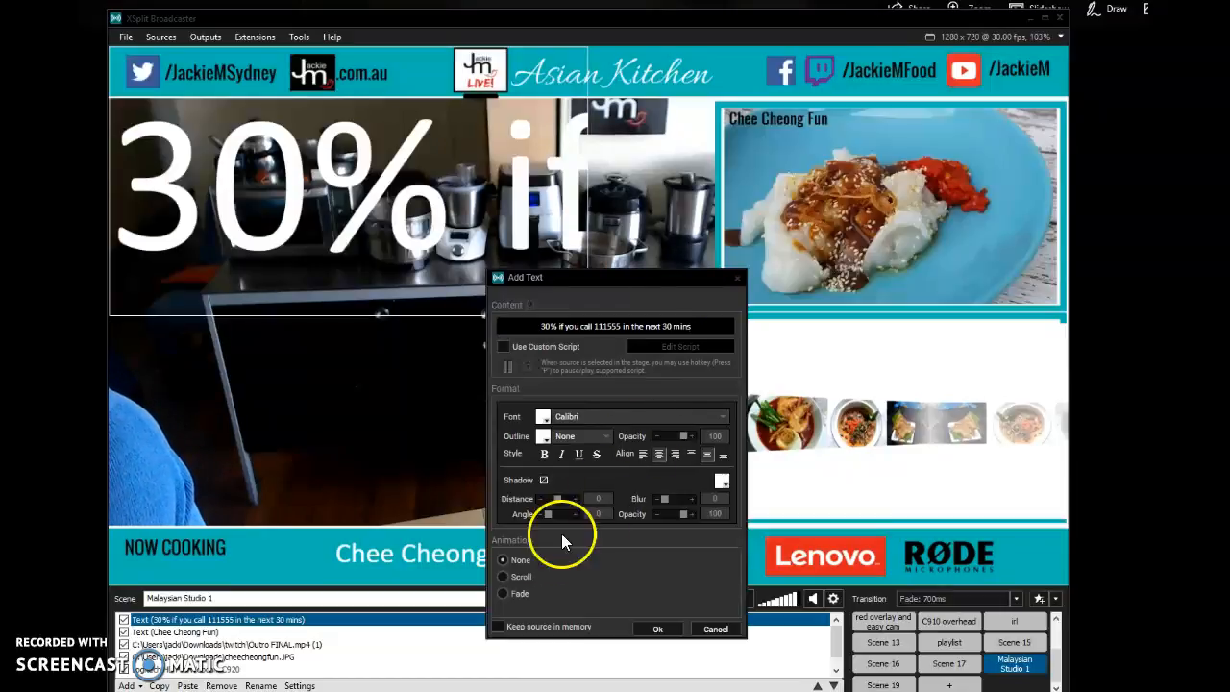
pyautogui.click(503, 578)
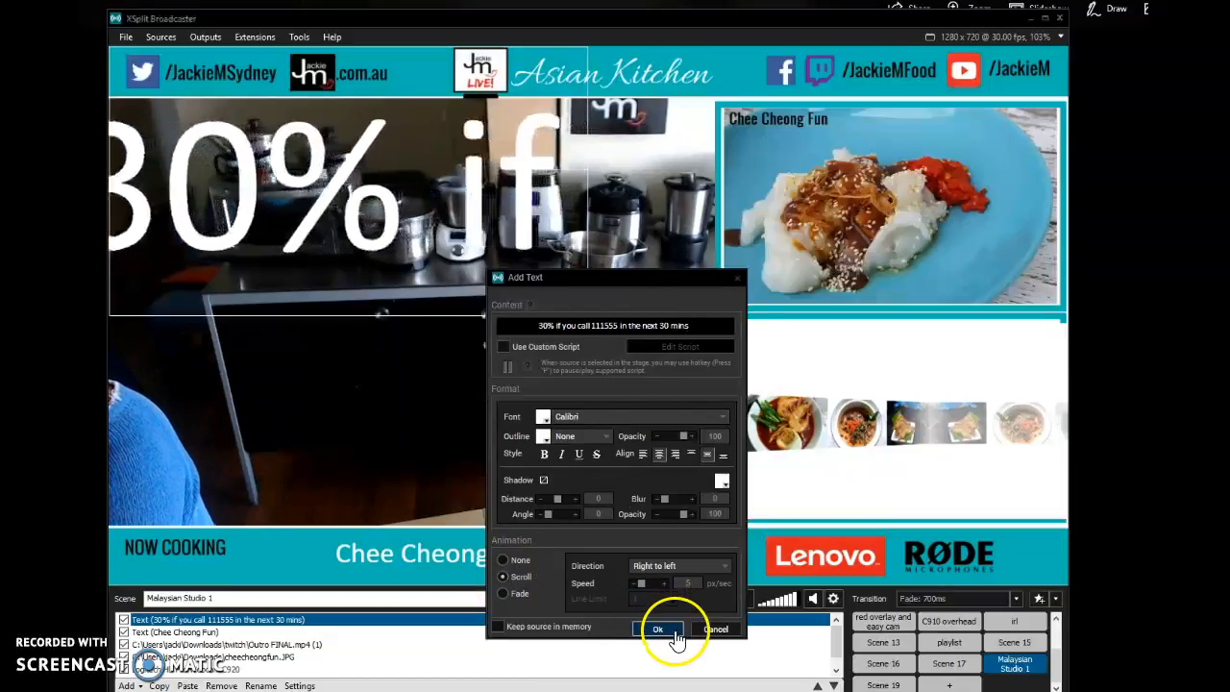
pyautogui.click(665, 630)
# - Move the scrolling 30% offer text over the webcam feed and resize it to a thin strip along the feed's lower edge
pyautogui.moveTo(467, 241); pyautogui.dragTo(530, 420)
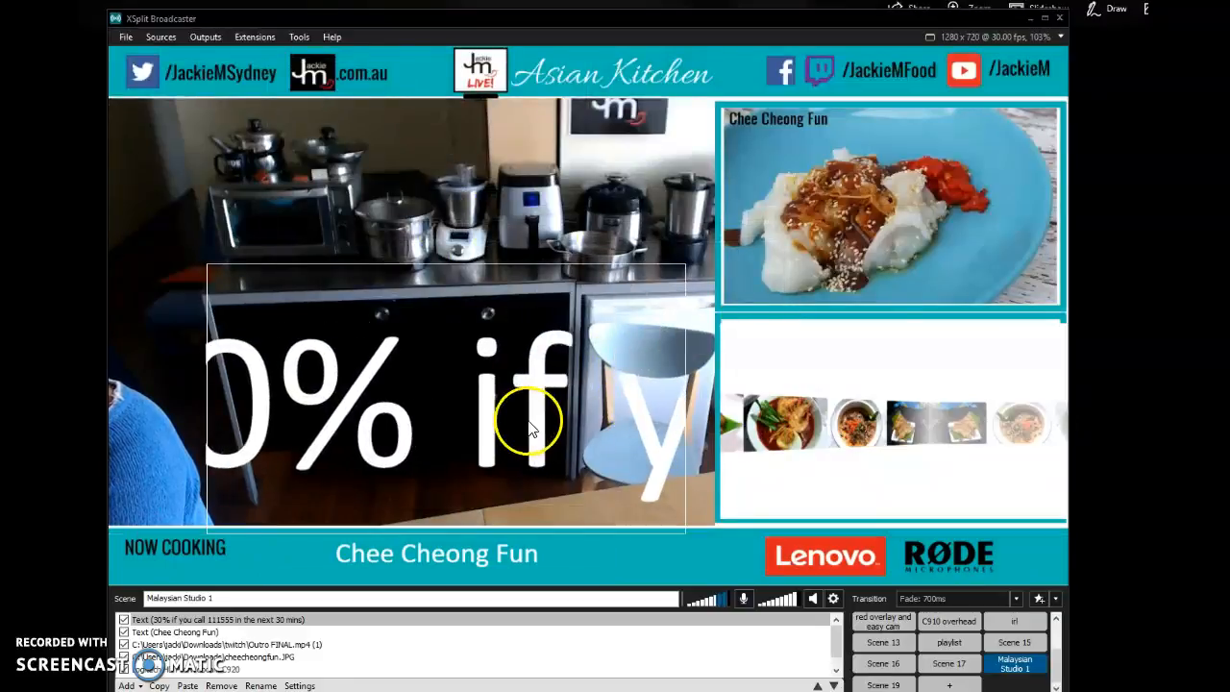
pyautogui.moveTo(212, 346); pyautogui.dragTo(110, 361)
pyautogui.rightClick(689, 443)
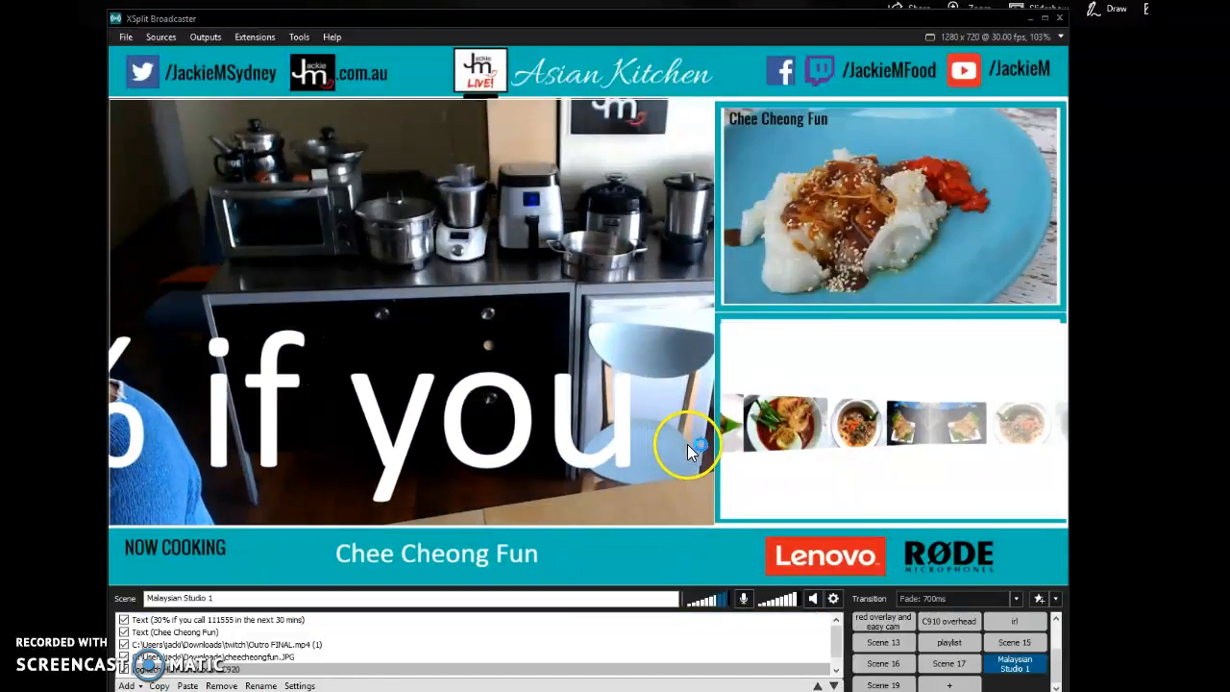
pyautogui.click(324, 619)
pyautogui.moveTo(609, 266); pyautogui.dragTo(609, 487)
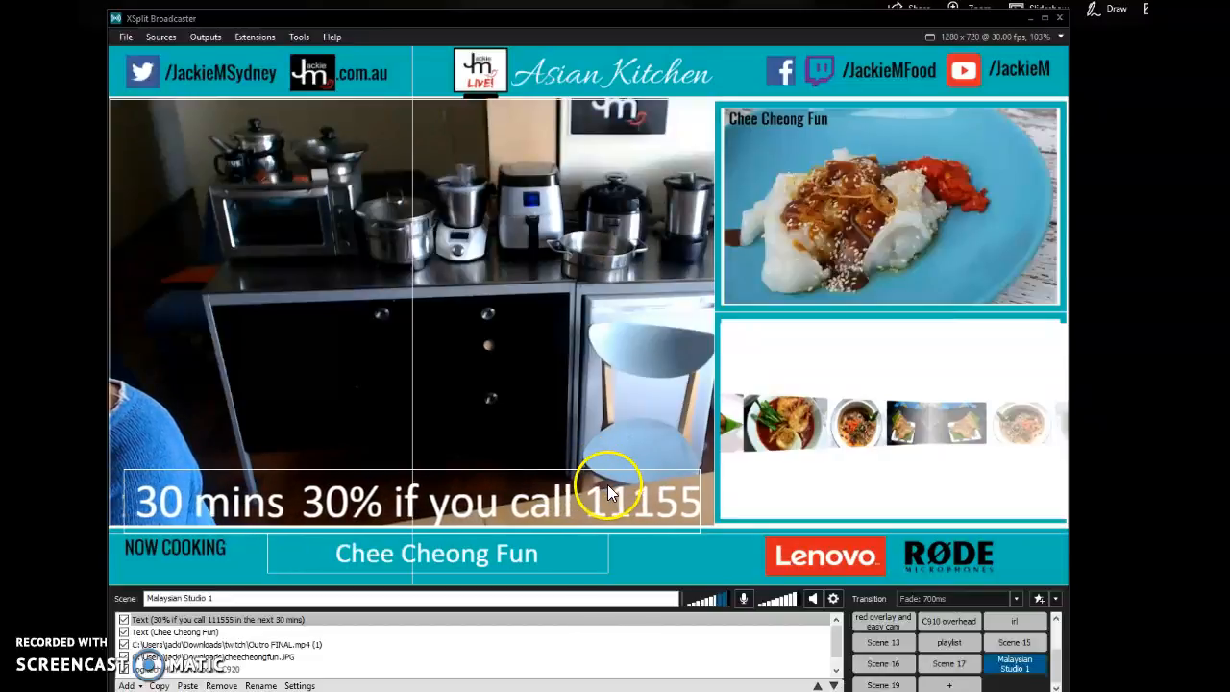
pyautogui.click(586, 569)
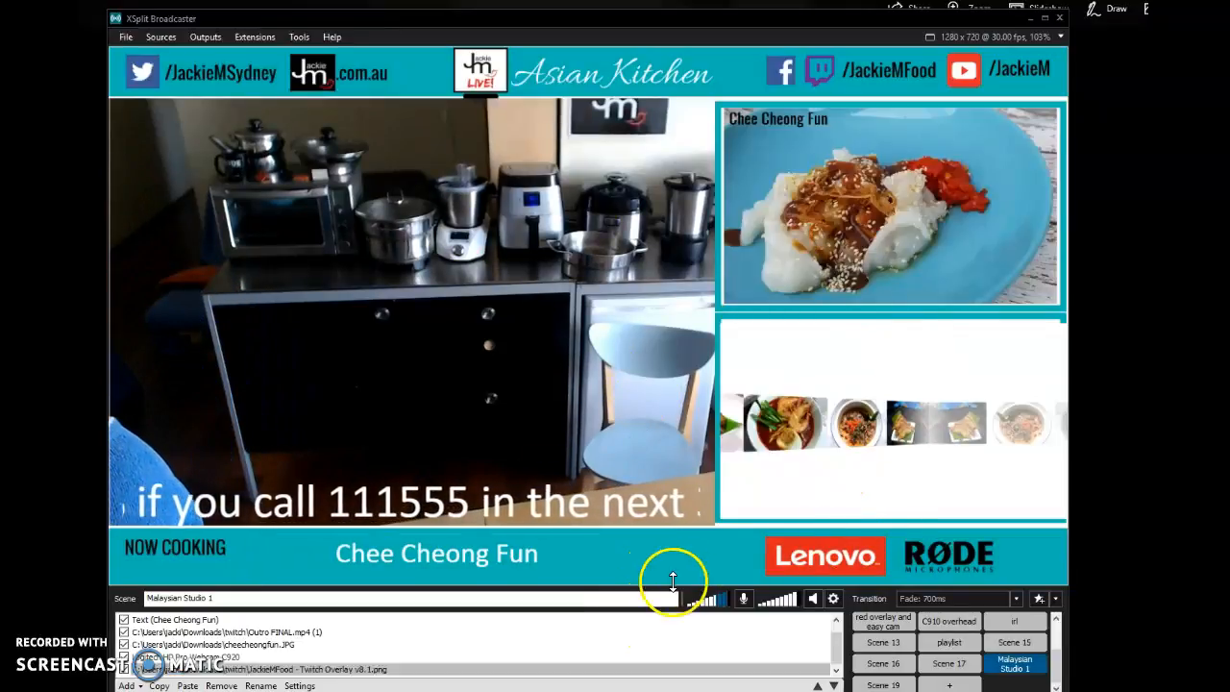
pyautogui.click(125, 685)
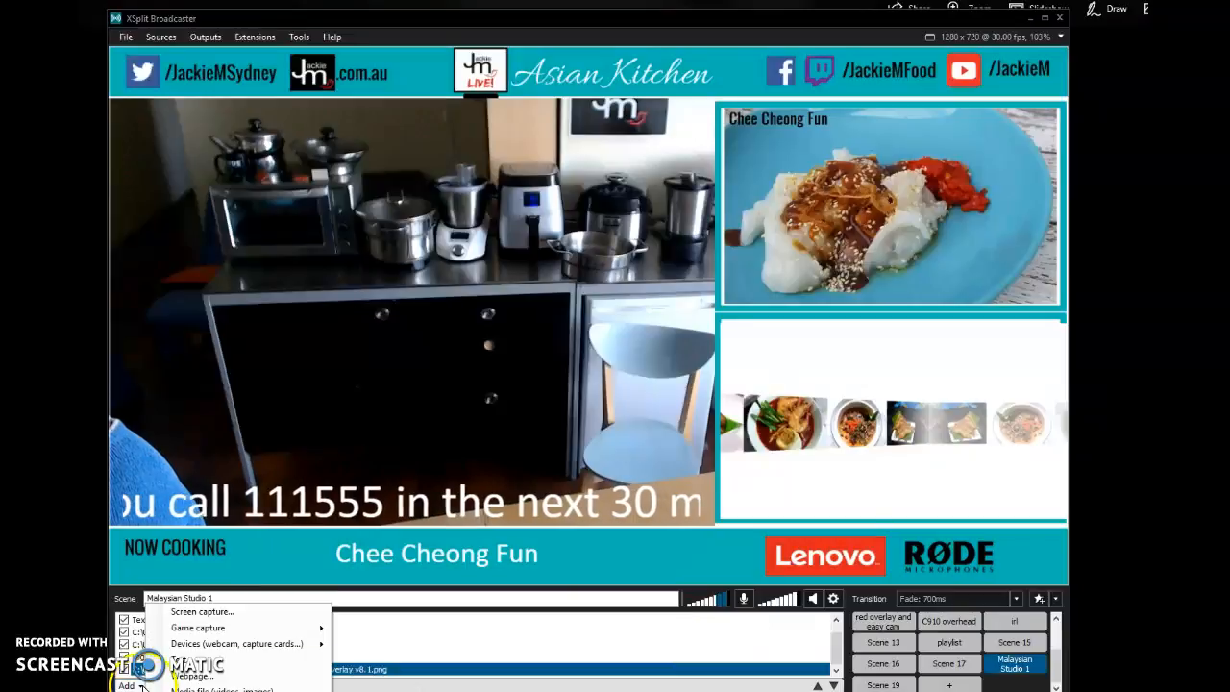
pyautogui.moveTo(219, 651)
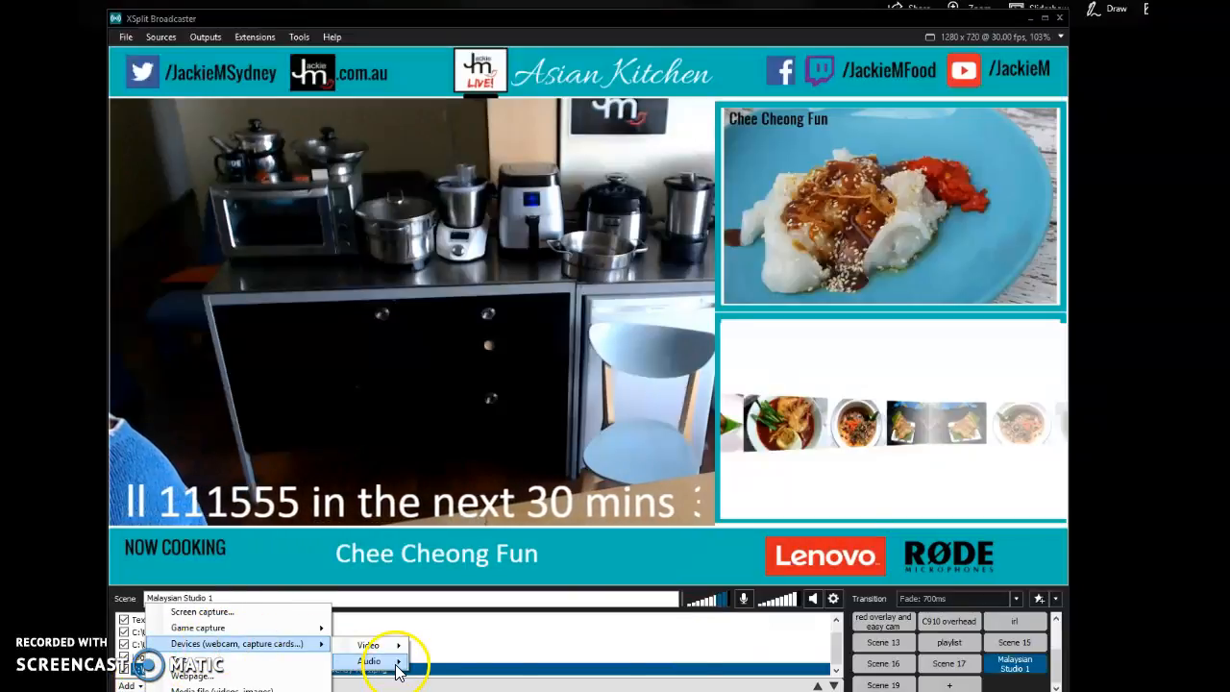
pyautogui.moveTo(397, 663)
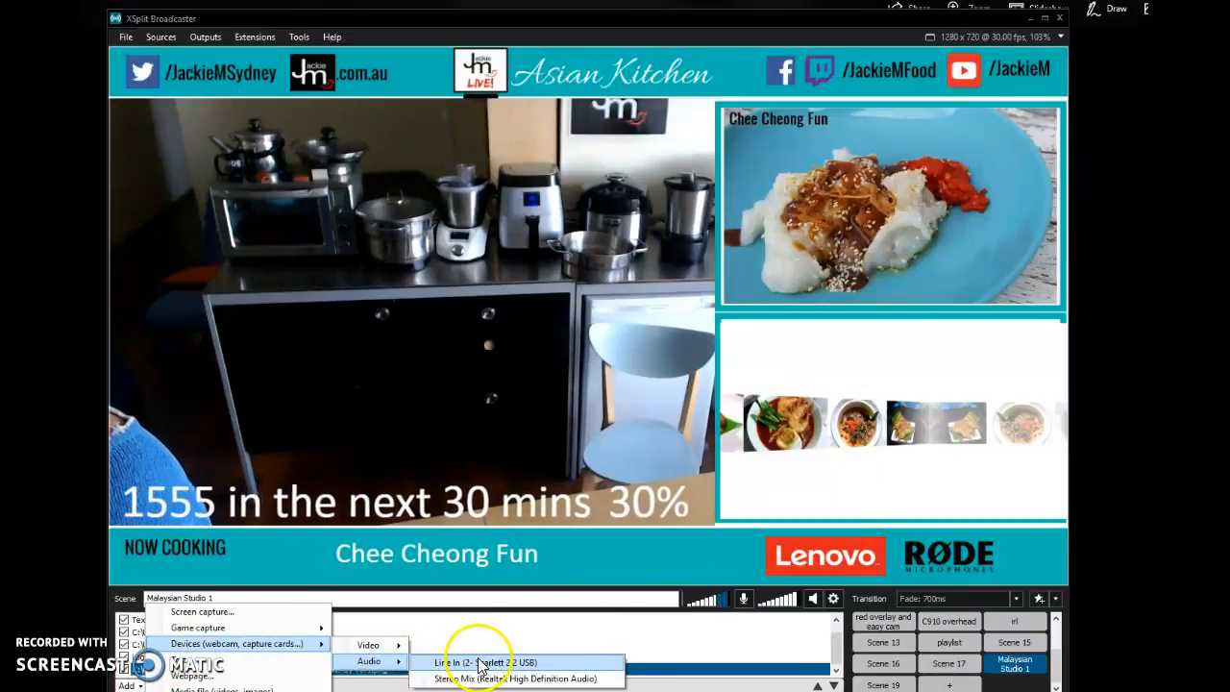
pyautogui.click(496, 633)
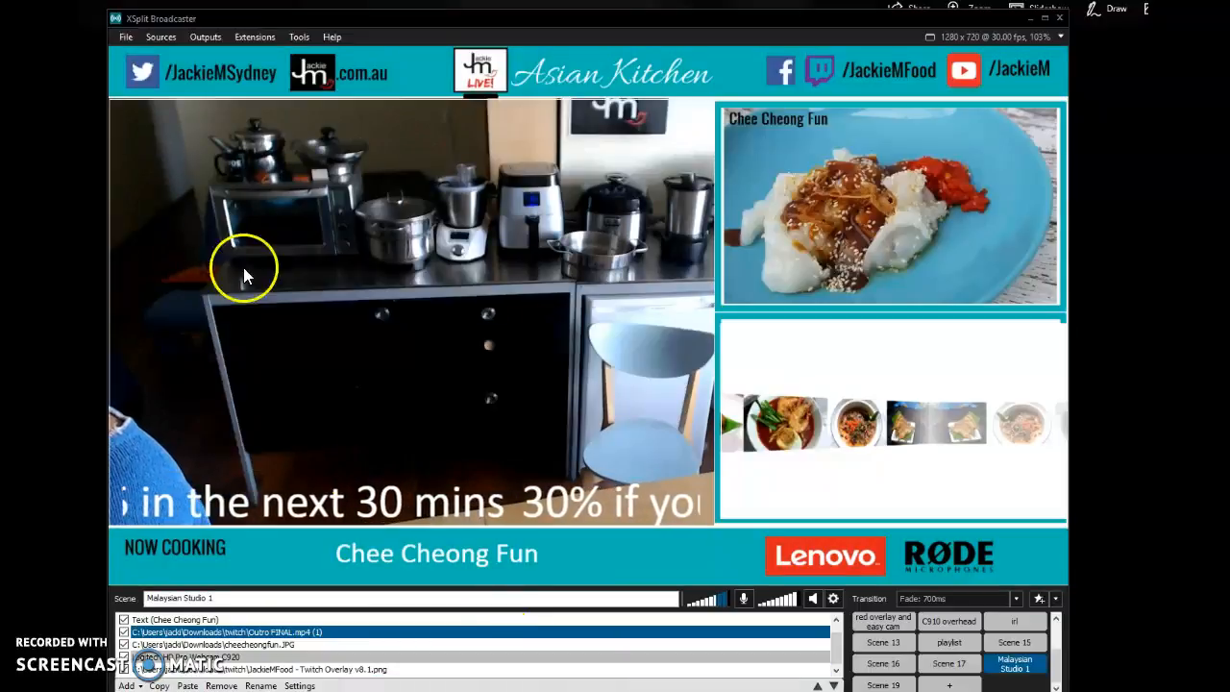
pyautogui.click(207, 43)
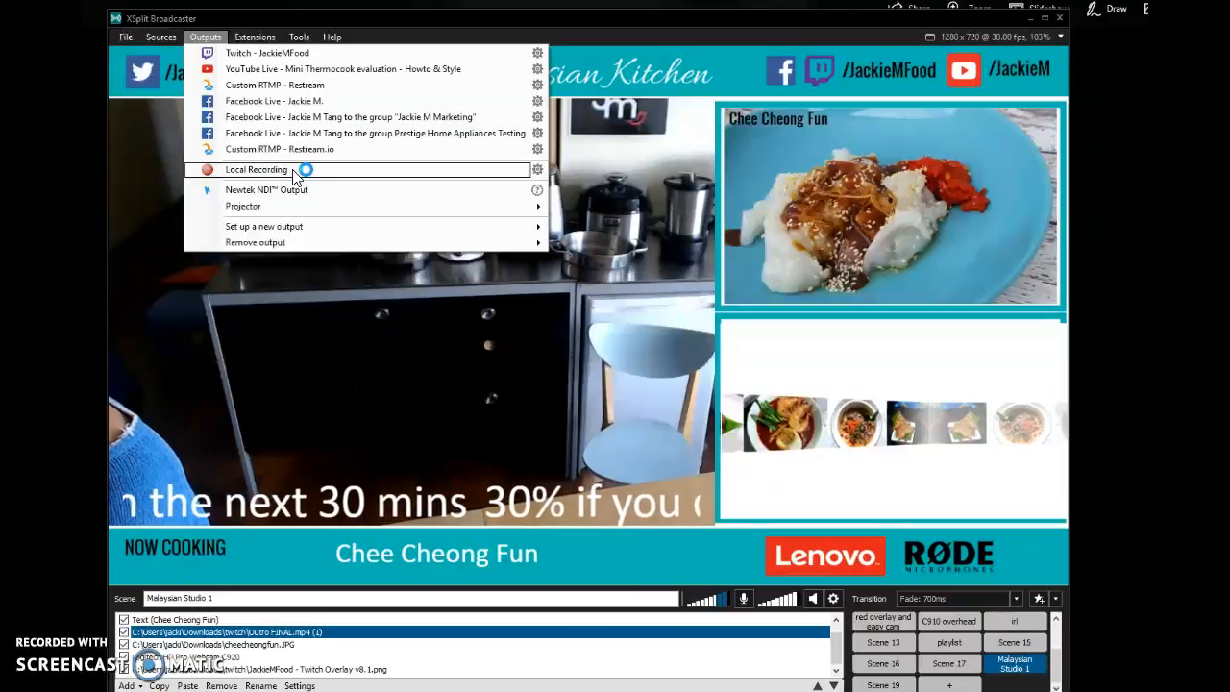
# - Open the setup for a new Facebook Live output, review its Post On destinations, and check the list of configured outputs
pyautogui.click(206, 41)
pyautogui.click(206, 40)
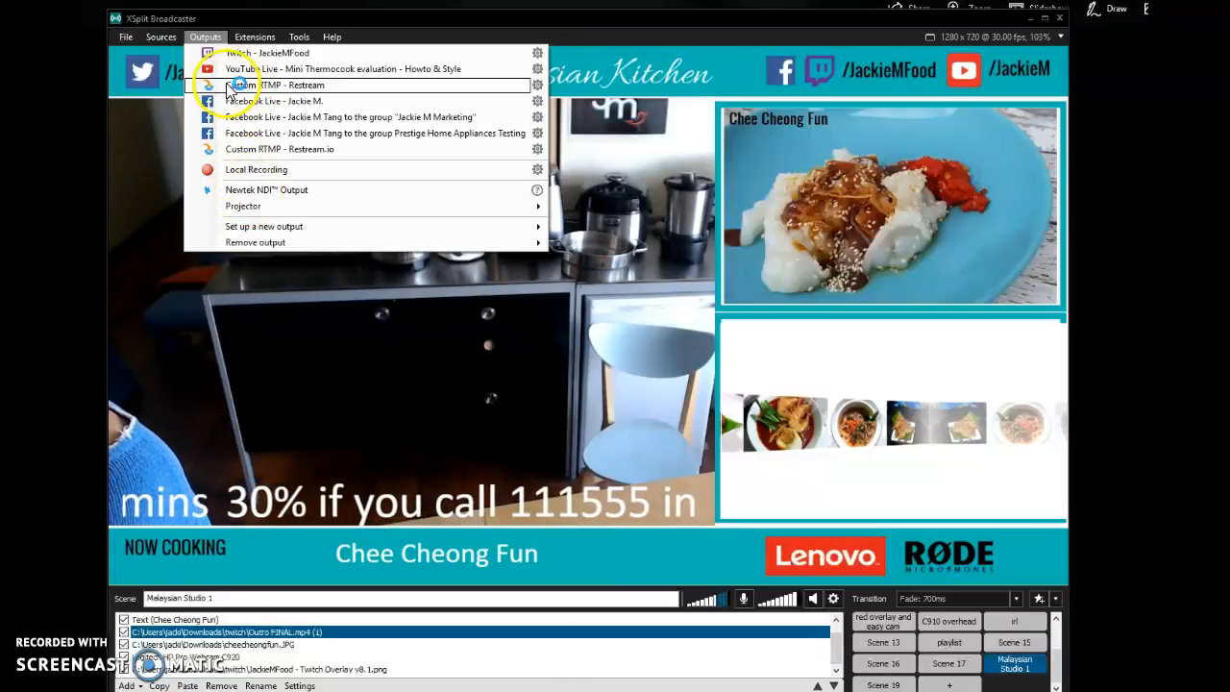
pyautogui.moveTo(252, 231)
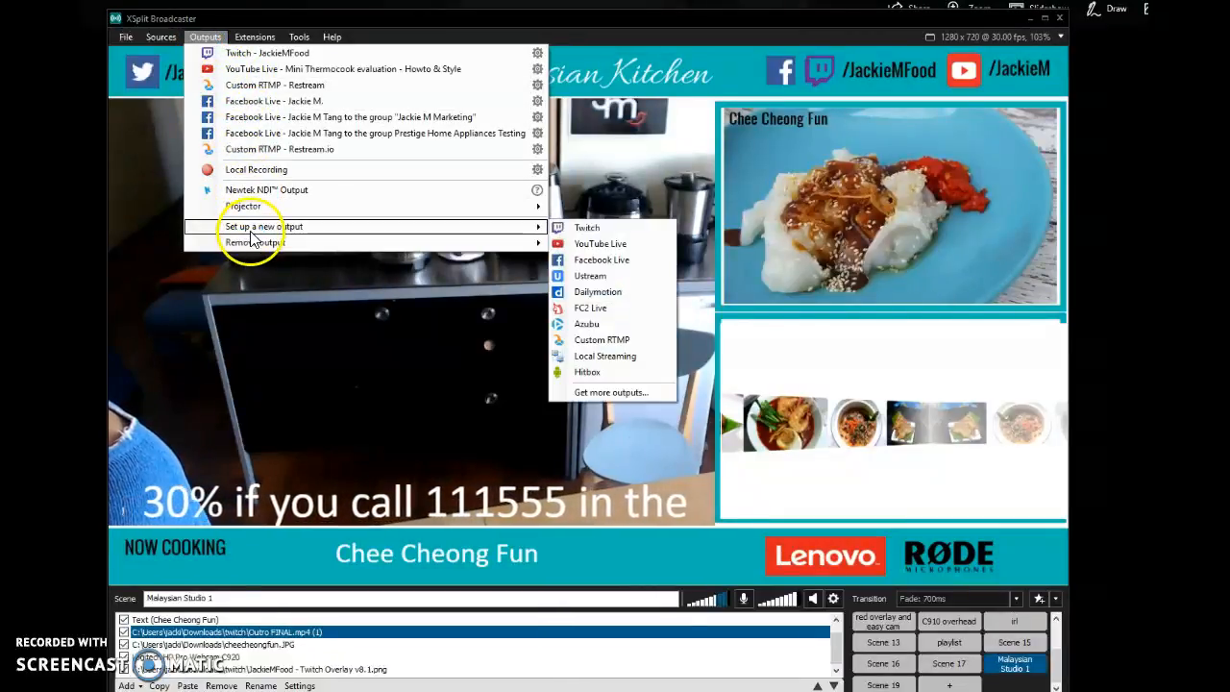
pyautogui.click(616, 263)
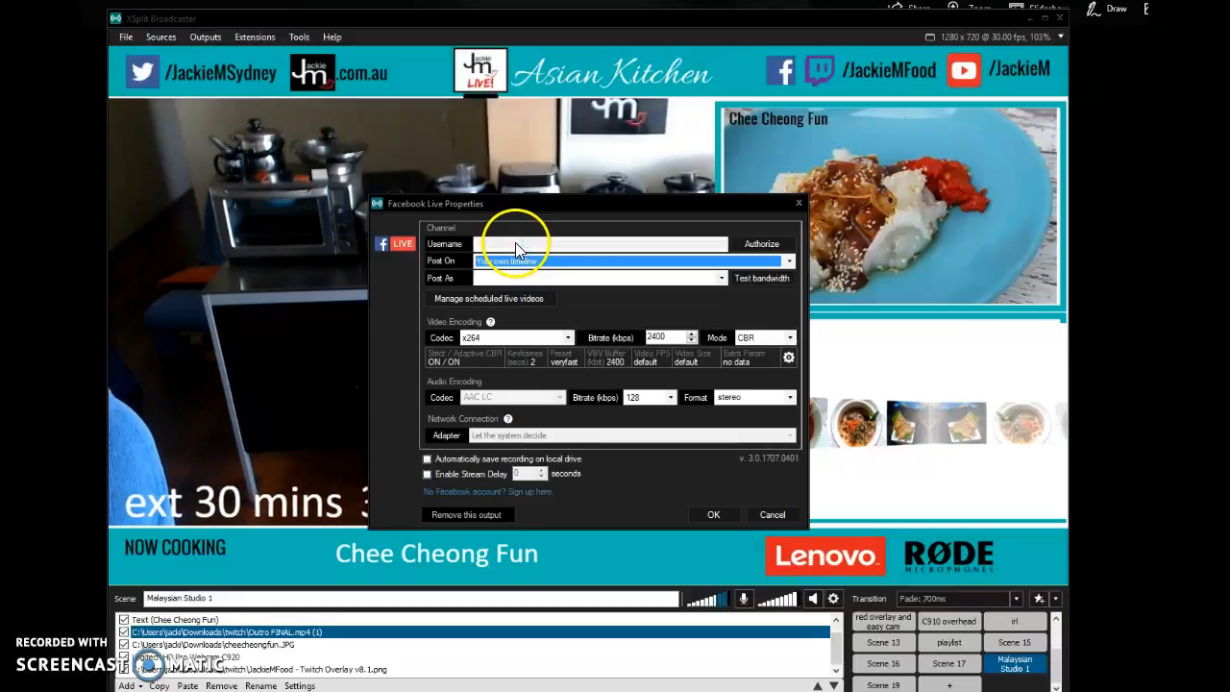
pyautogui.click(790, 262)
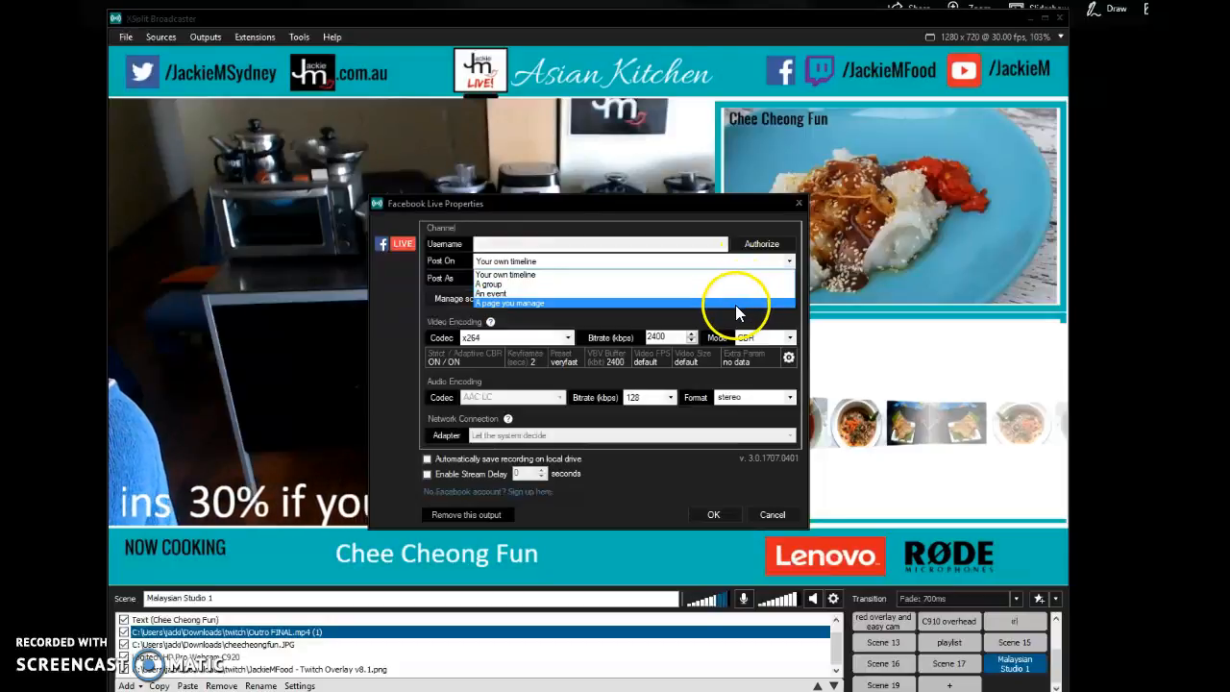
pyautogui.click(759, 331)
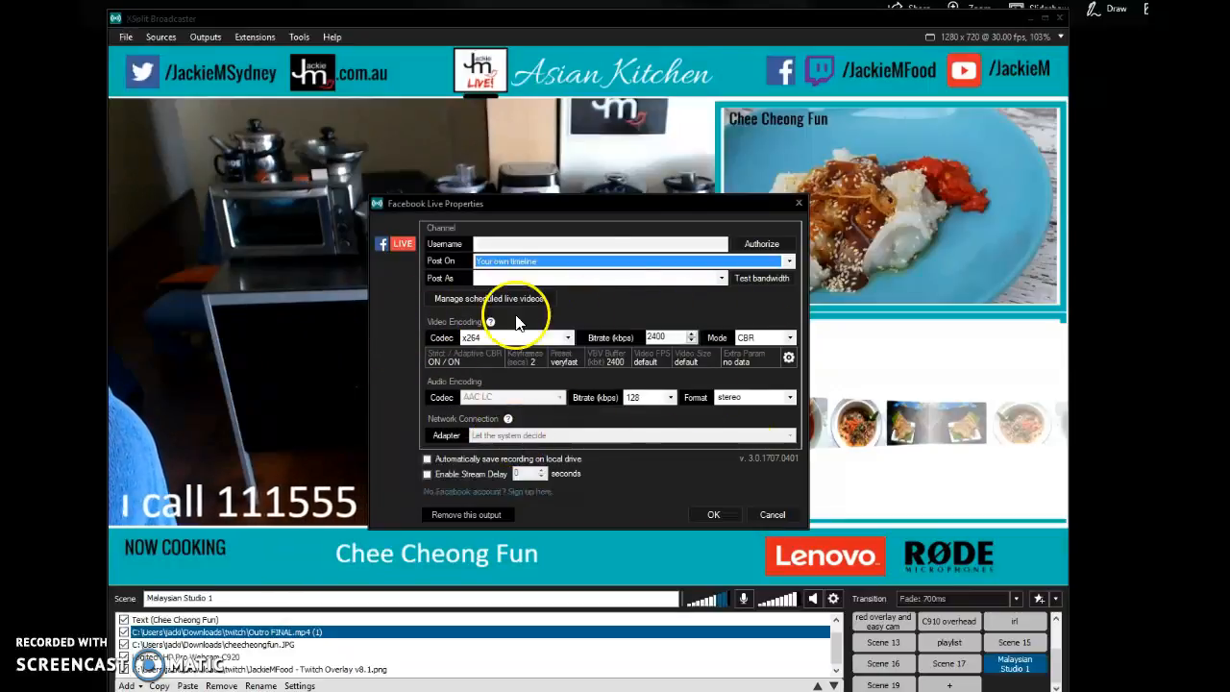
pyautogui.click(717, 520)
pyautogui.click(219, 37)
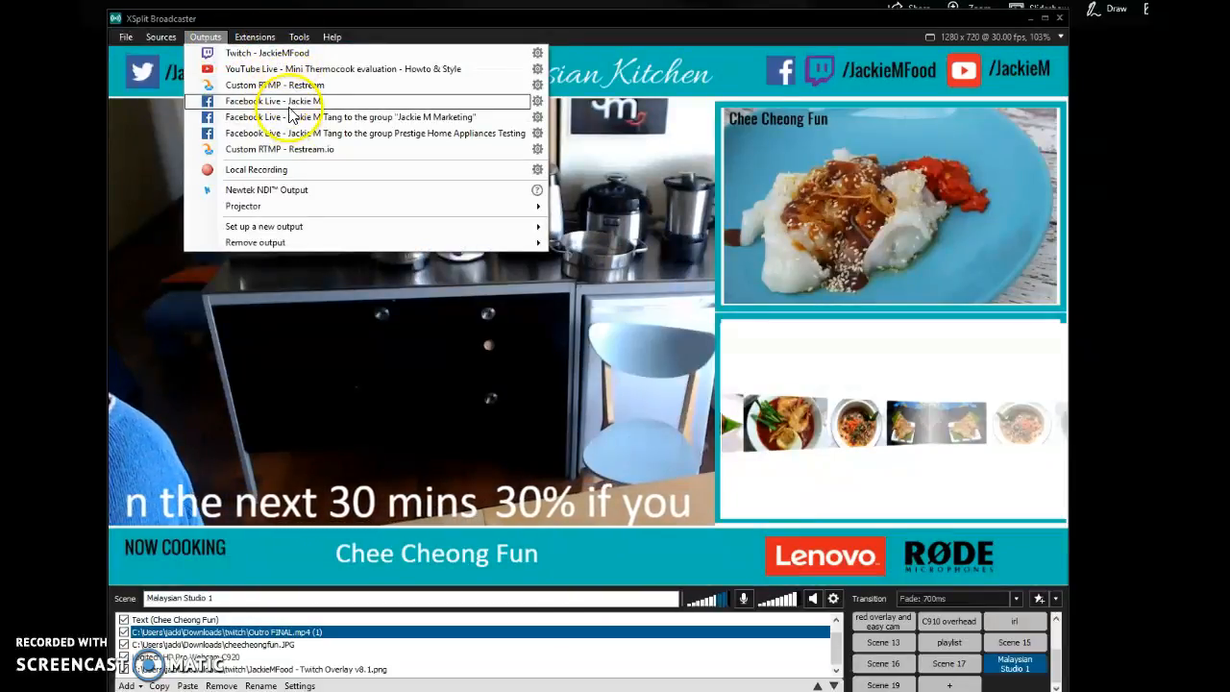
# - Look over the configured Twitch, YouTube Live, Facebook Live and Custom RTMP streaming outputs once more
pyautogui.click(220, 37)
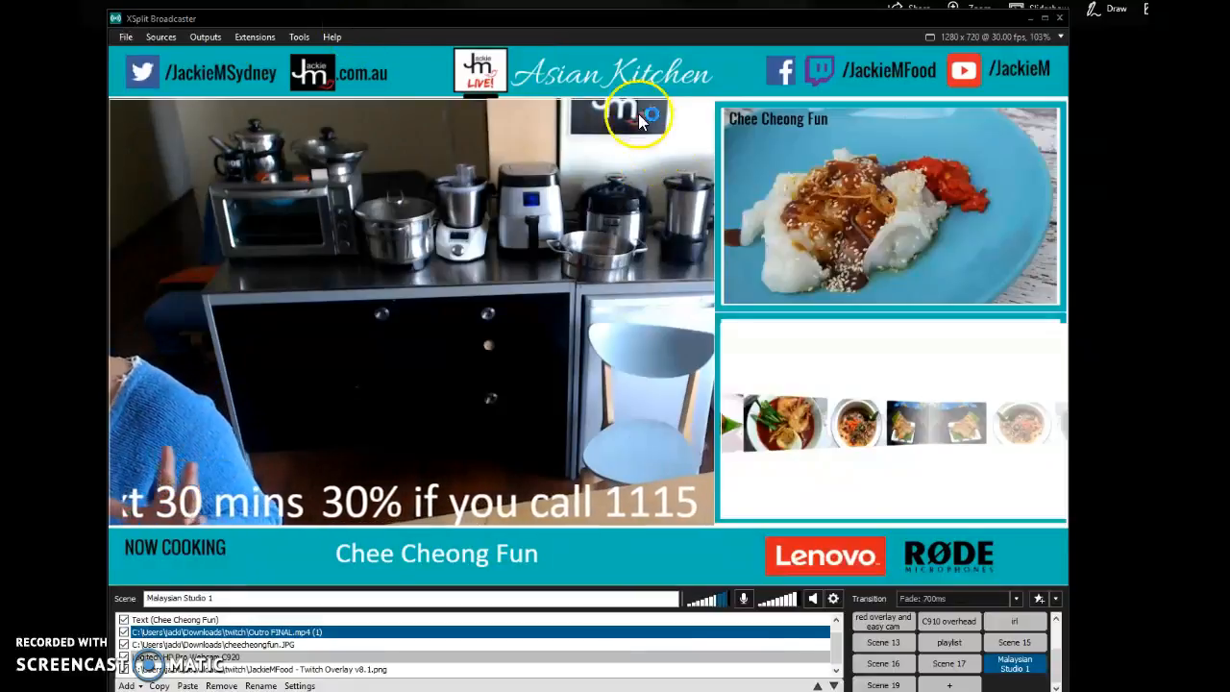
pyautogui.click(223, 38)
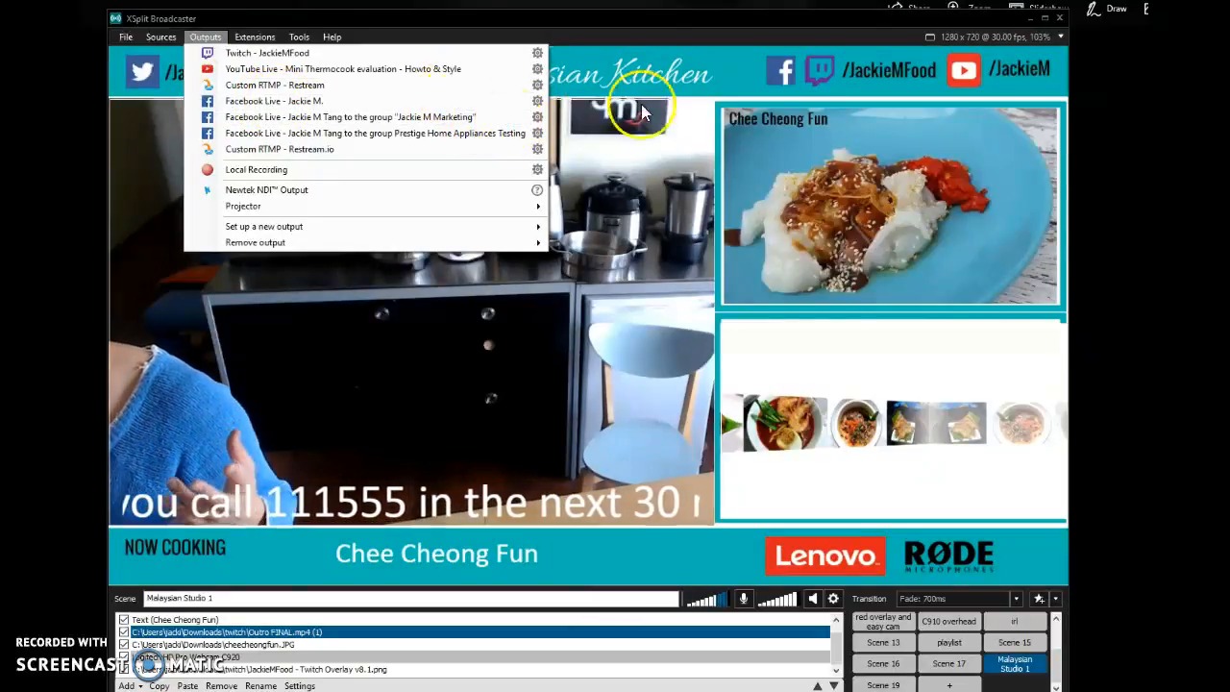
pyautogui.click(658, 39)
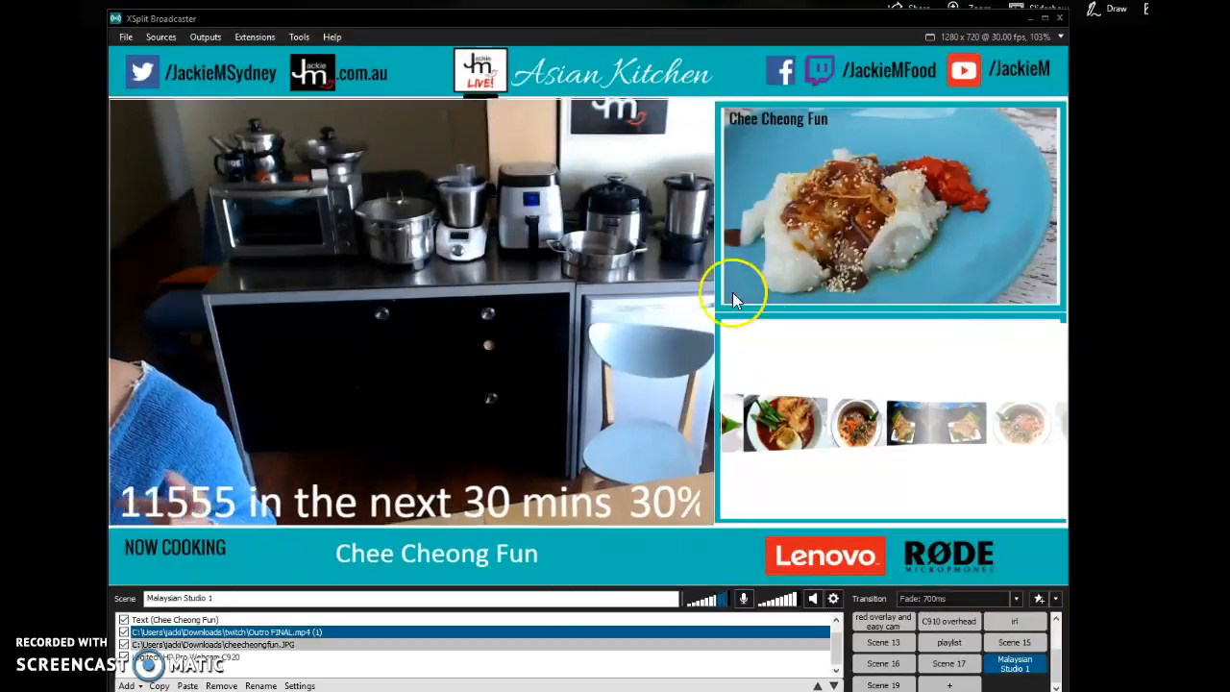
# - Switch to the Intro scene to preview its video and return to the Malaysian Studio 1 scene
pyautogui.click(994, 625)
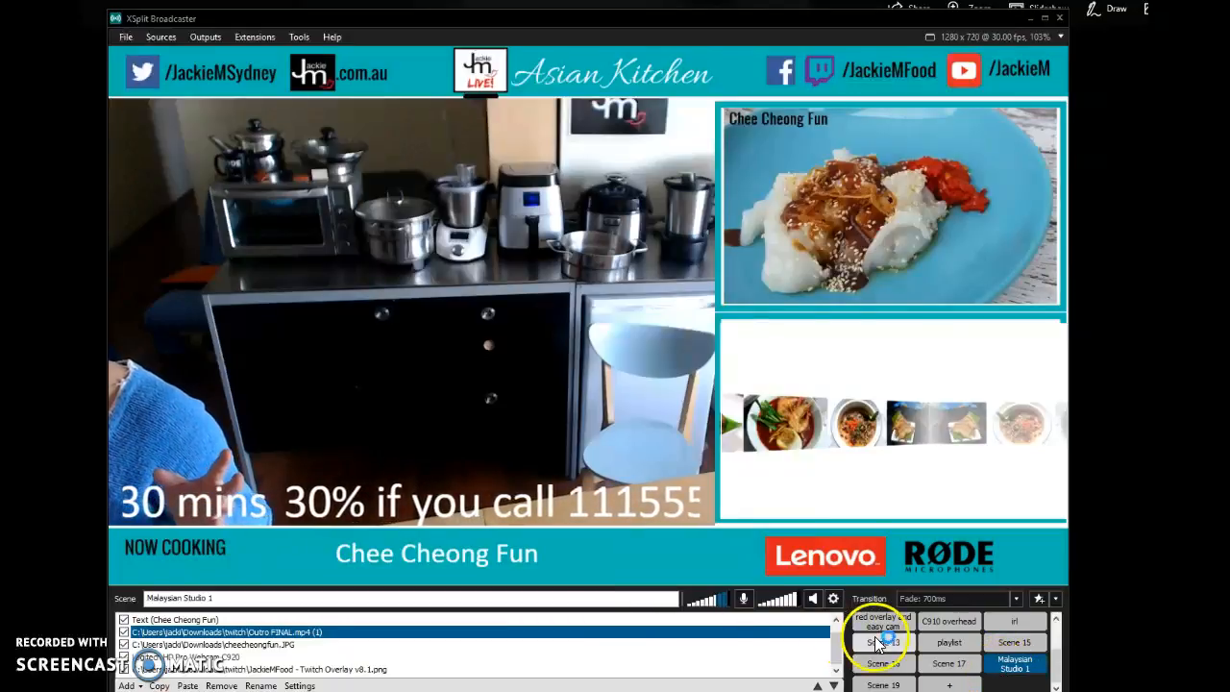
pyautogui.scroll(3, 1065, 663)
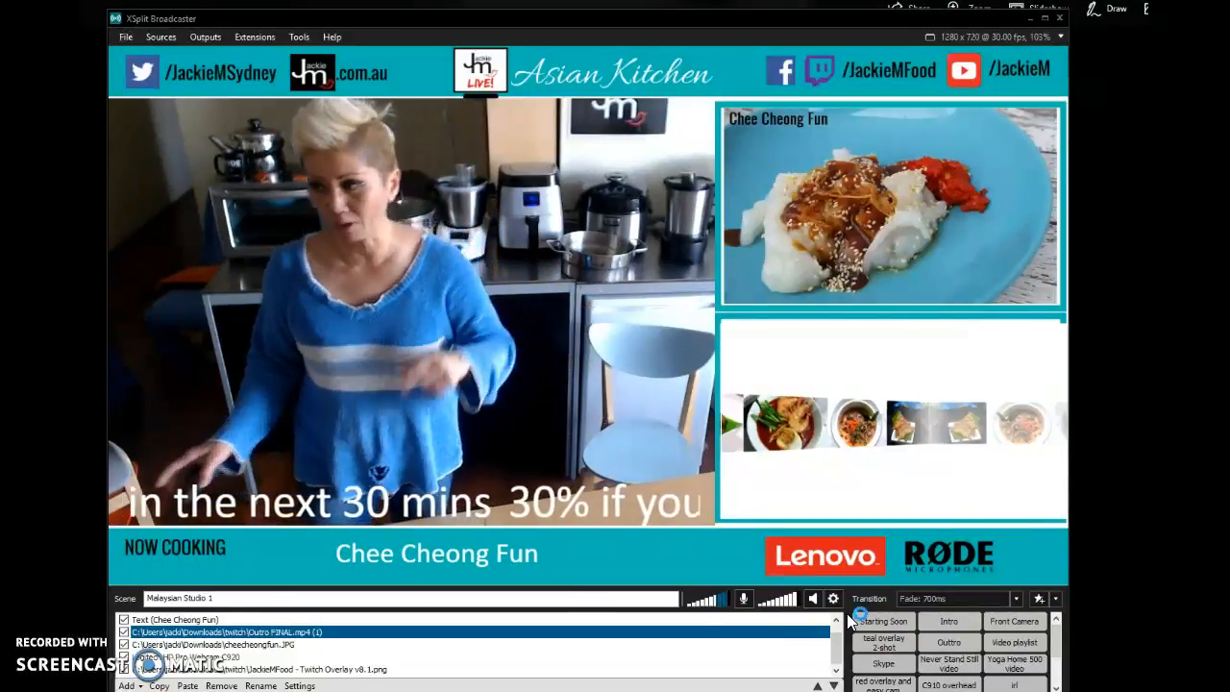
pyautogui.click(1014, 620)
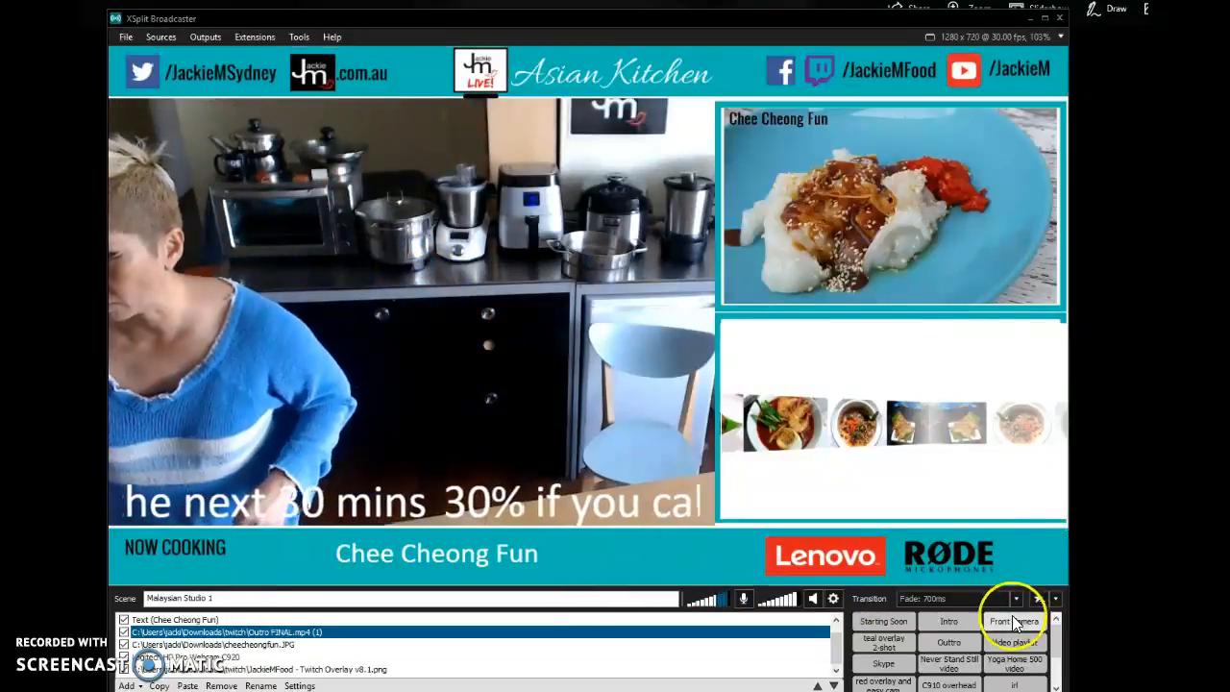
pyautogui.click(939, 630)
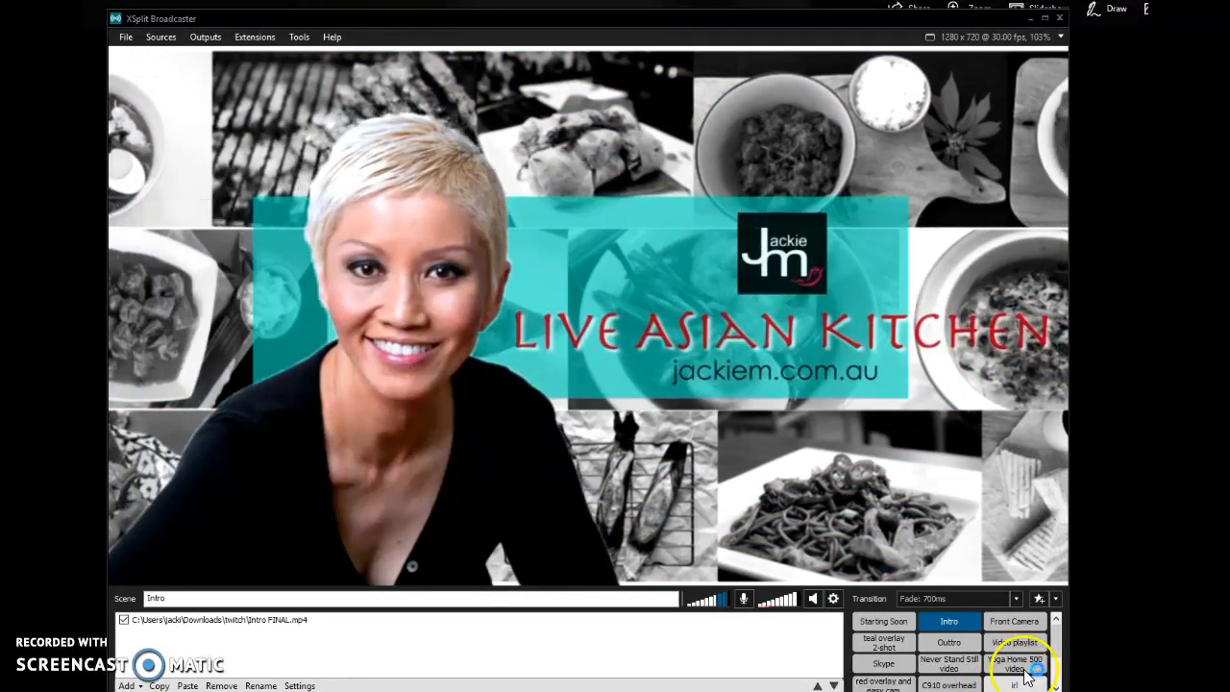
pyautogui.moveTo(1030, 665)
pyautogui.scroll(-3, 1028, 668)
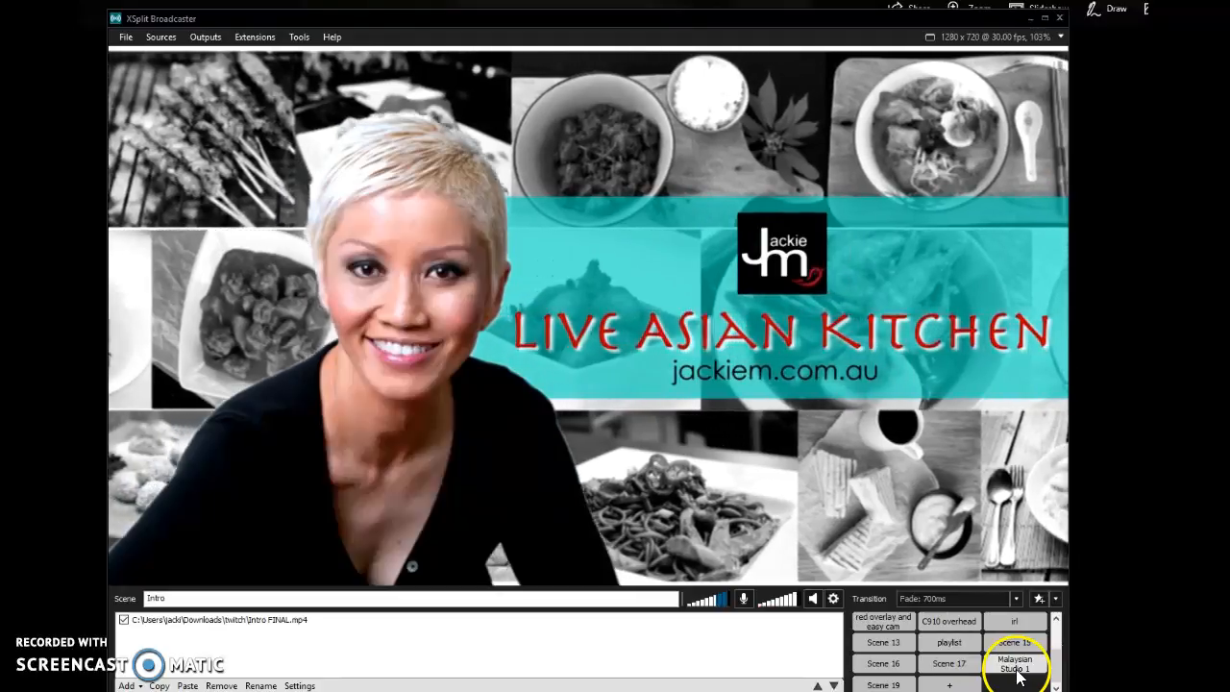
pyautogui.click(1016, 676)
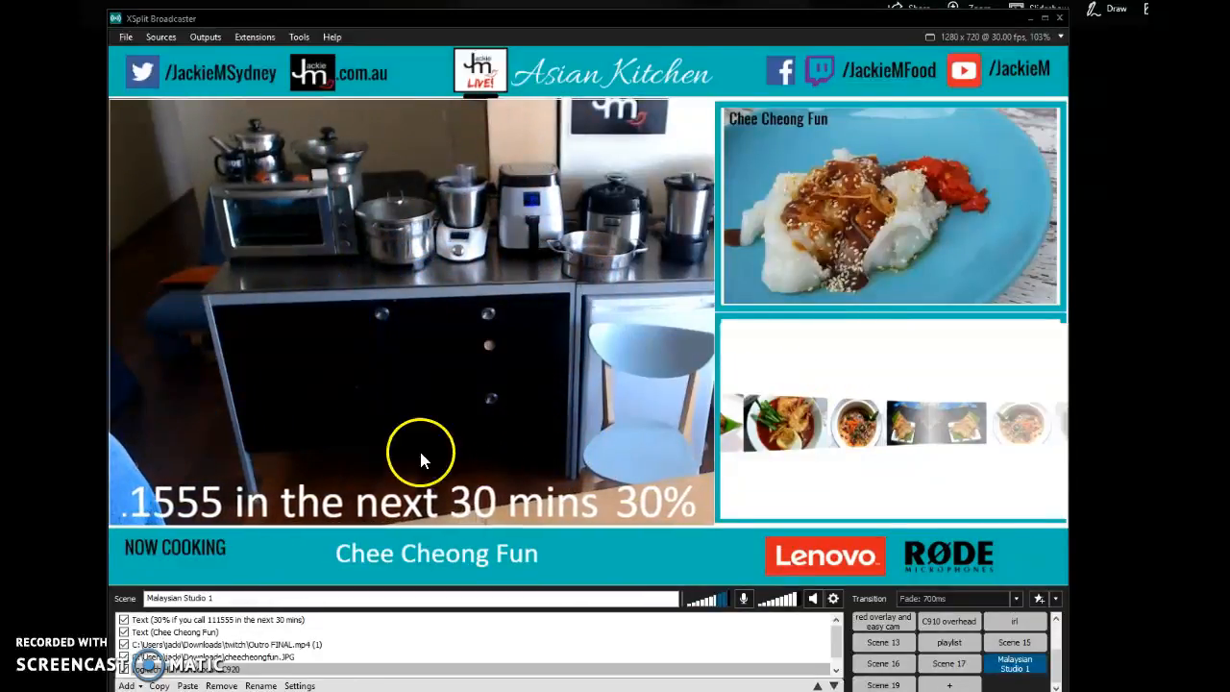
# - Check the mute control for the default microphone
pyautogui.click(362, 519)
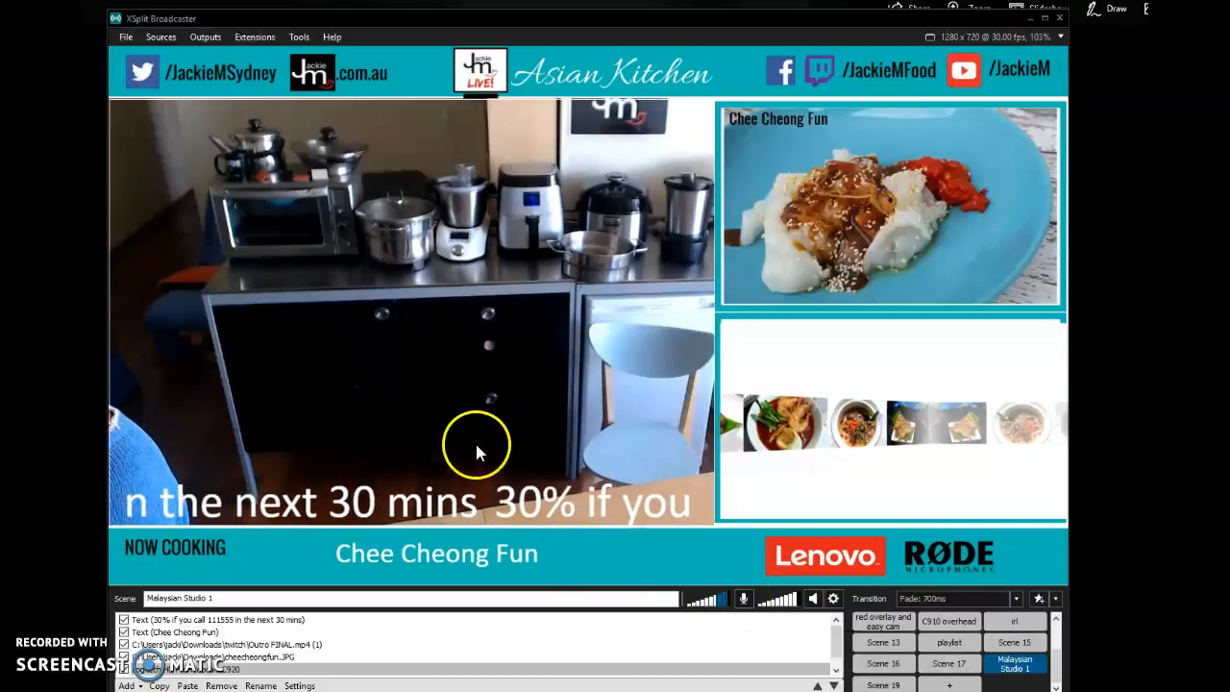
pyautogui.click(747, 603)
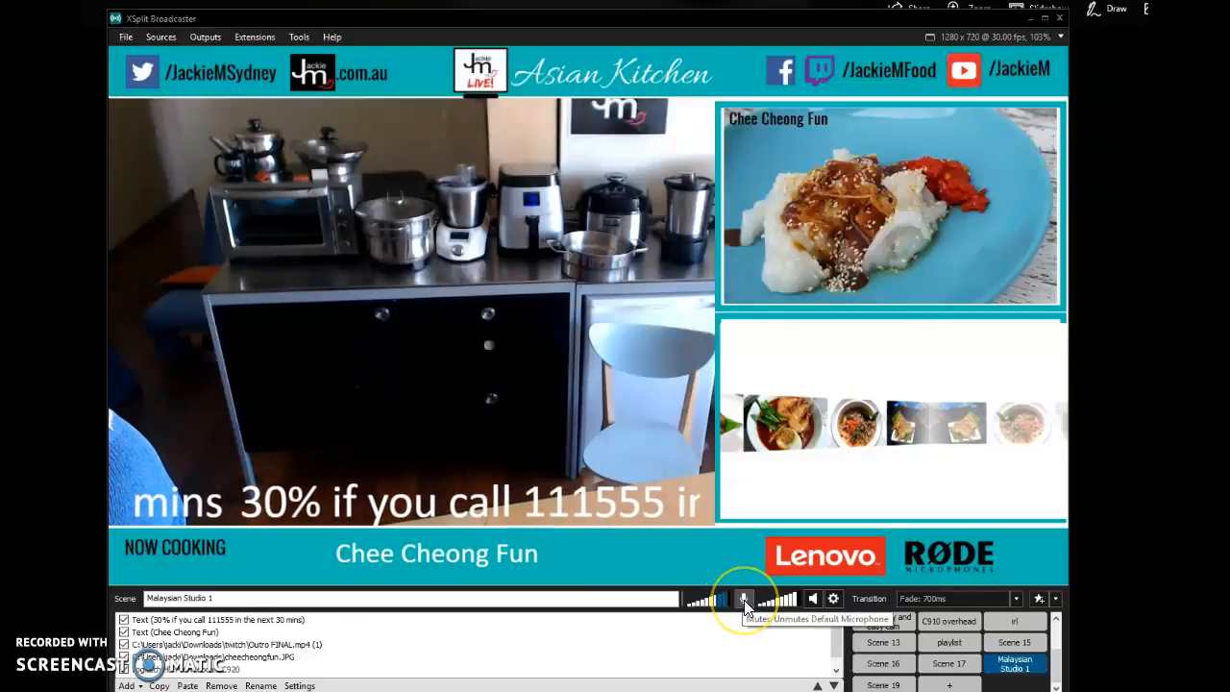
pyautogui.click(466, 147)
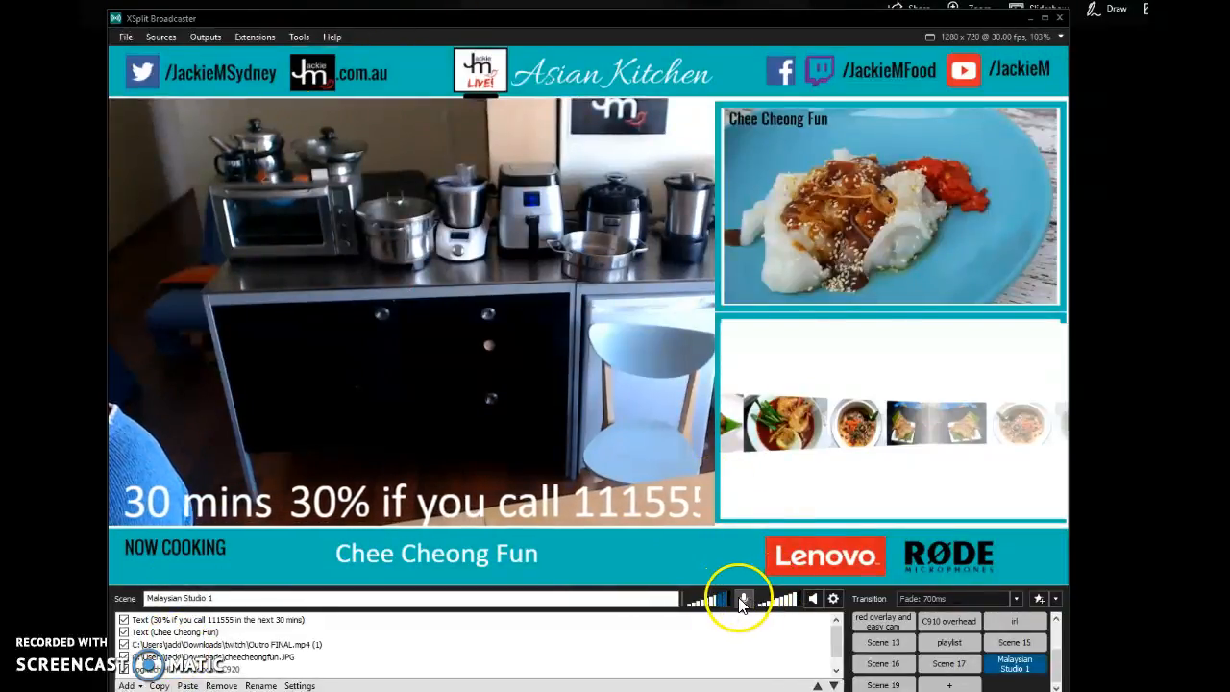
pyautogui.click(865, 279)
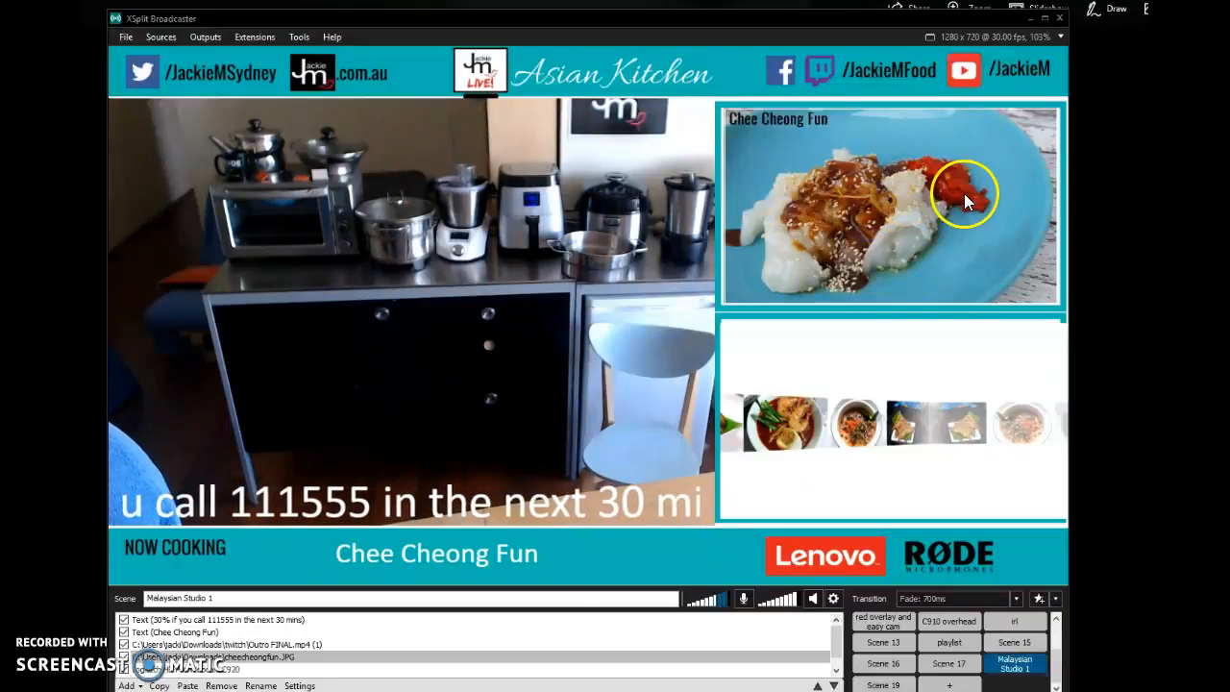
# - Remove the scrolling 30% offer text source from the Malaysian Studio 1 scene
pyautogui.click(296, 622)
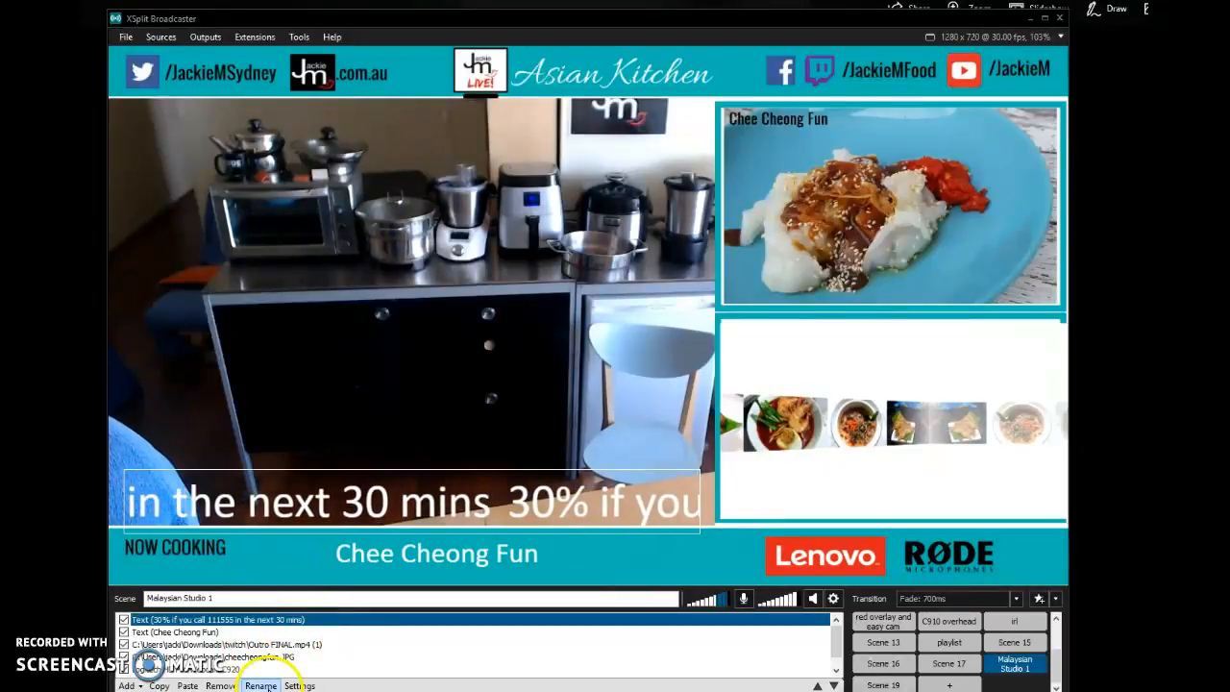
pyautogui.click(240, 687)
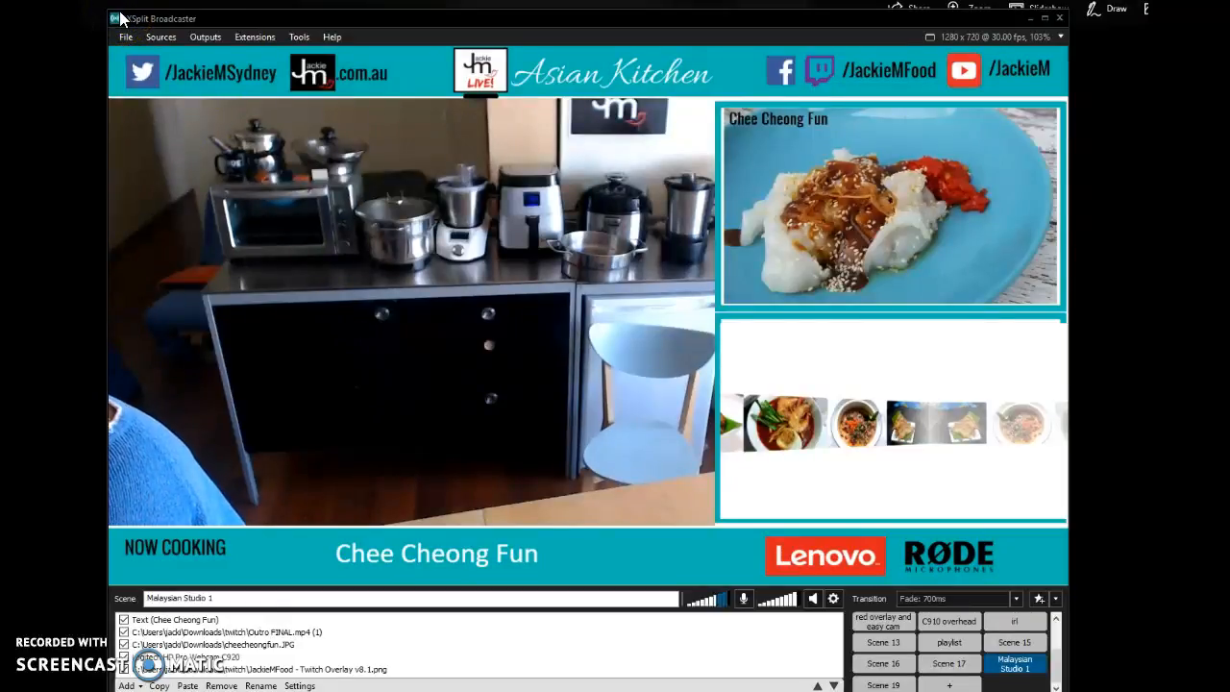
pyautogui.click(234, 55)
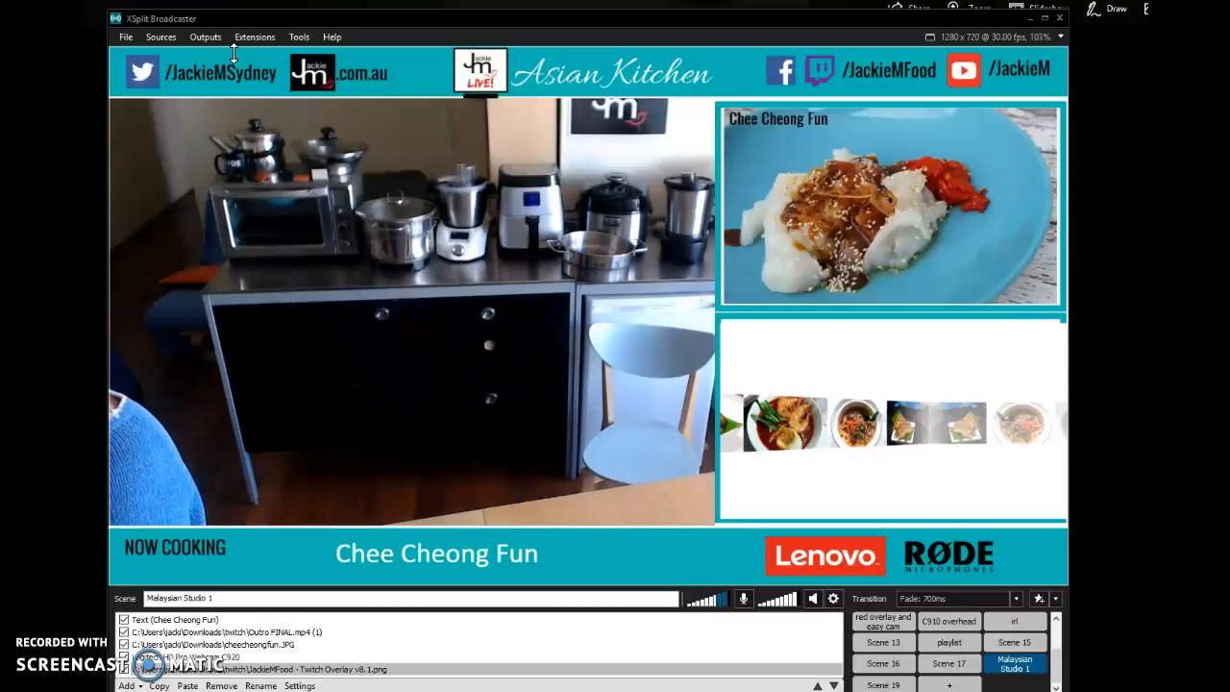
pyautogui.click(468, 364)
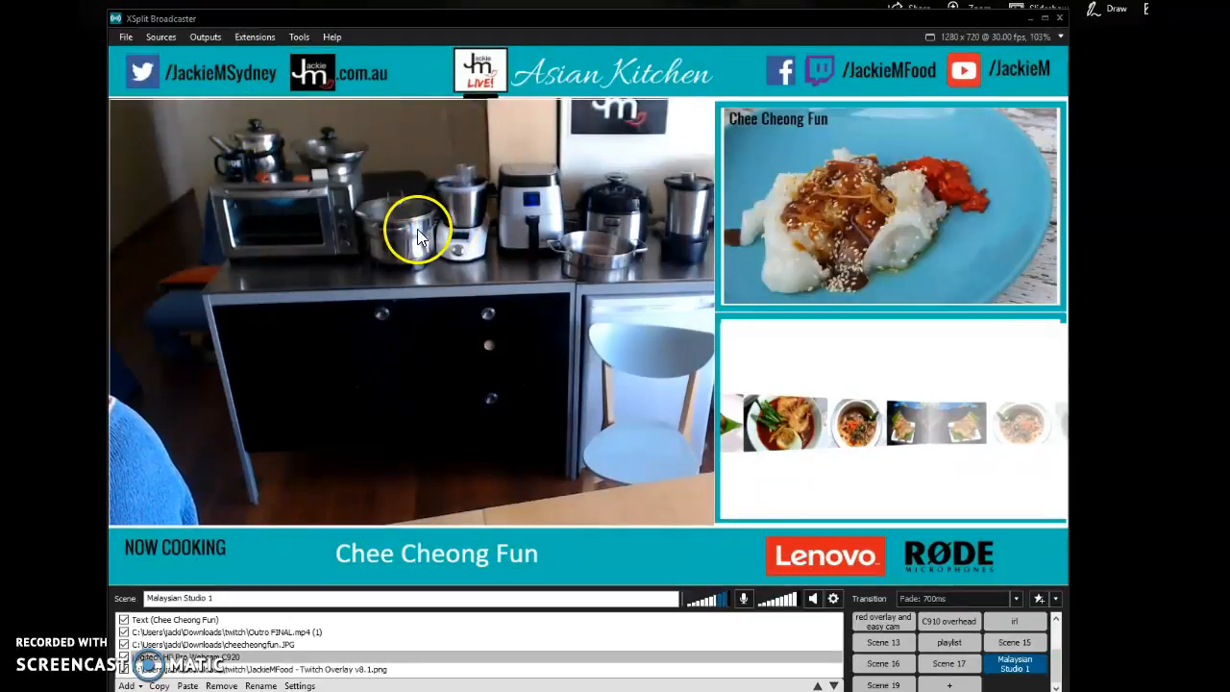